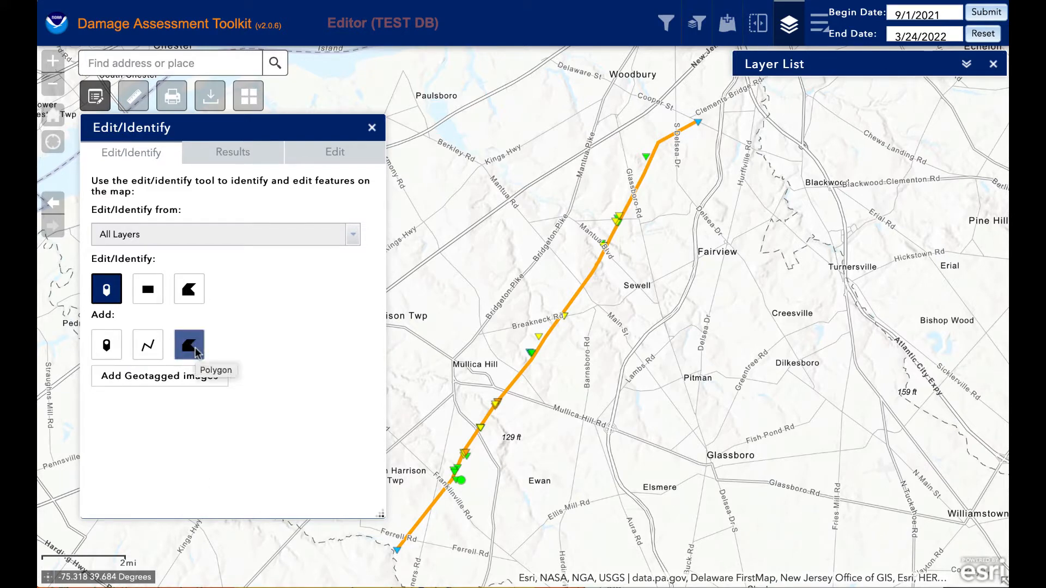
Step: Draw a new narrow polygon enclosing the whole orange tornado track, from its southwest end near Ferrell Rd to its northeast end
{"action": "left_click", "coordinate": [195, 347]}
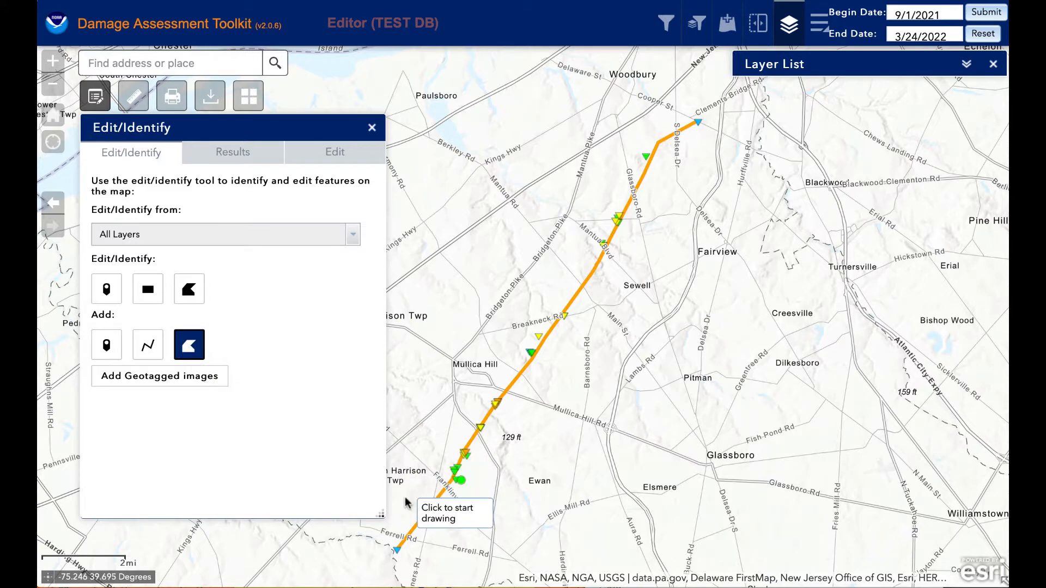
{"action": "left_click", "coordinate": [388, 549]}
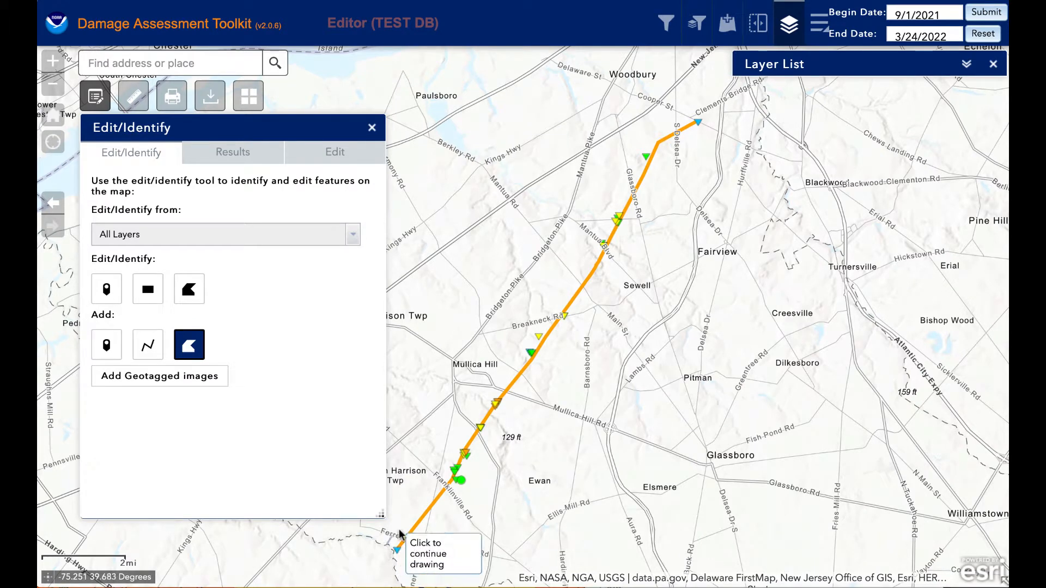
{"action": "left_click", "coordinate": [439, 495]}
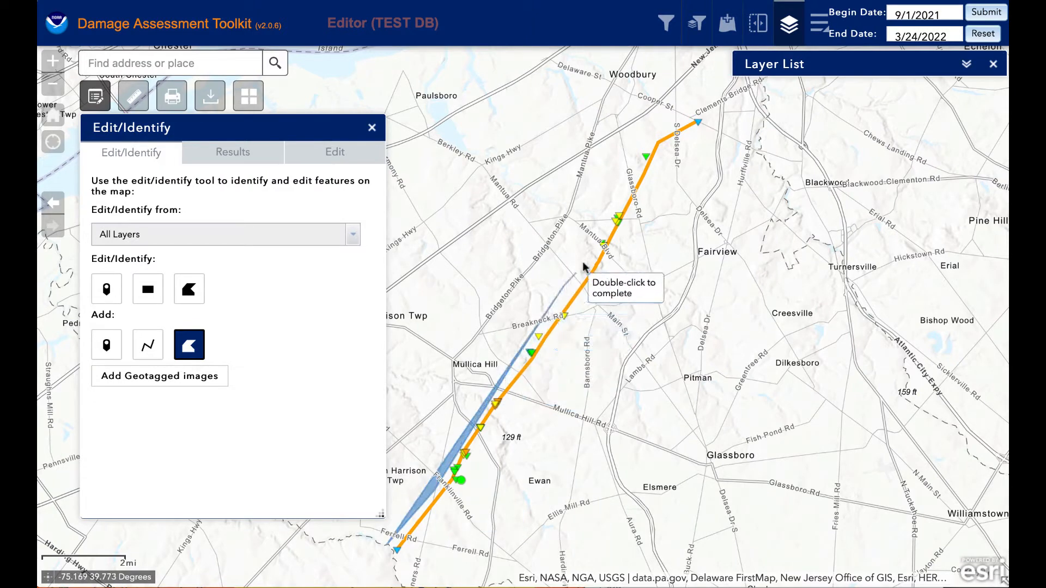
{"action": "left_click", "coordinate": [642, 156]}
{"action": "left_click", "coordinate": [695, 120]}
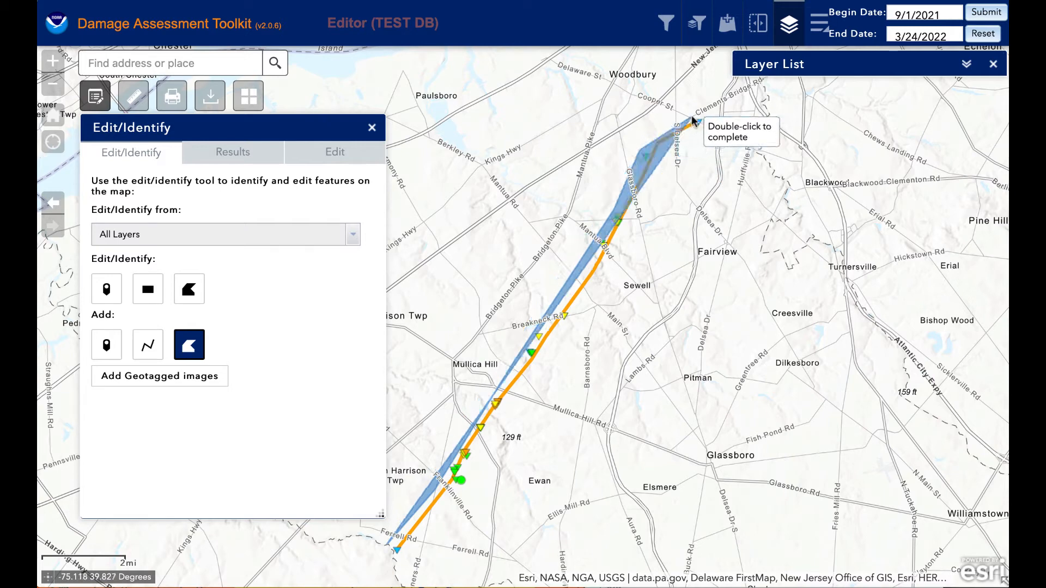
{"action": "left_click", "coordinate": [708, 127]}
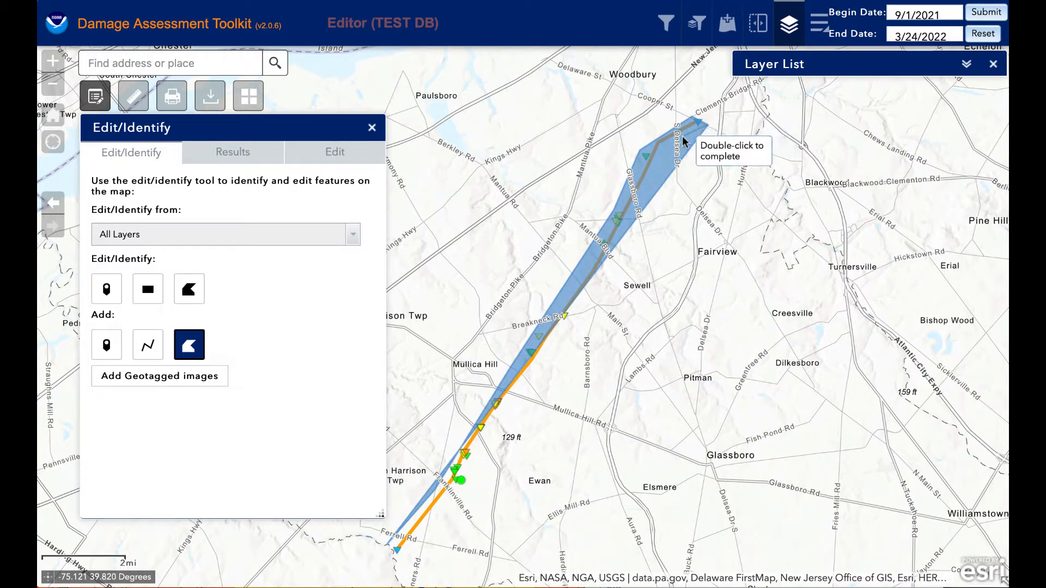
{"action": "left_click", "coordinate": [662, 162]}
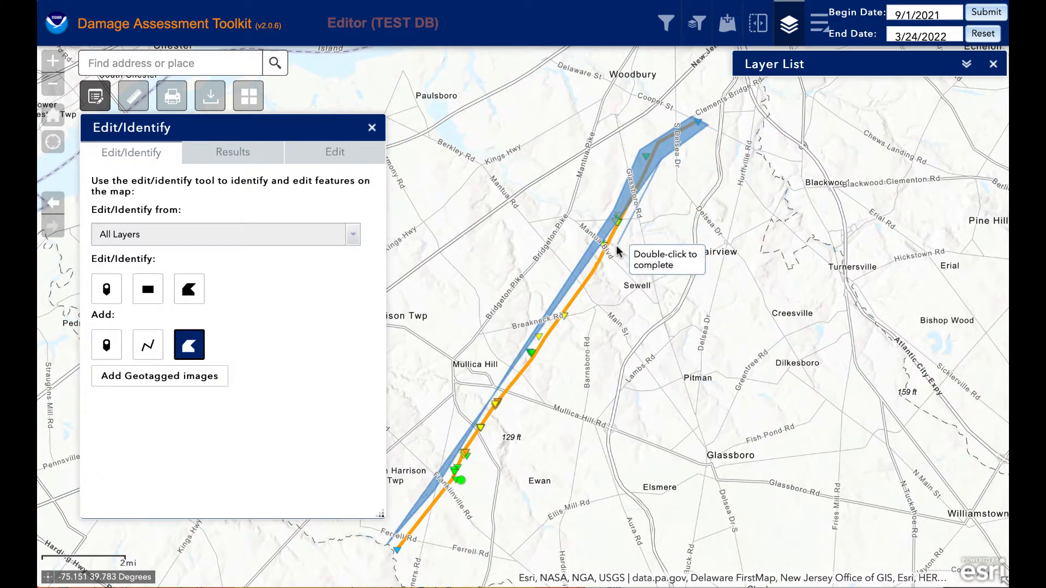
{"action": "left_click", "coordinate": [612, 263]}
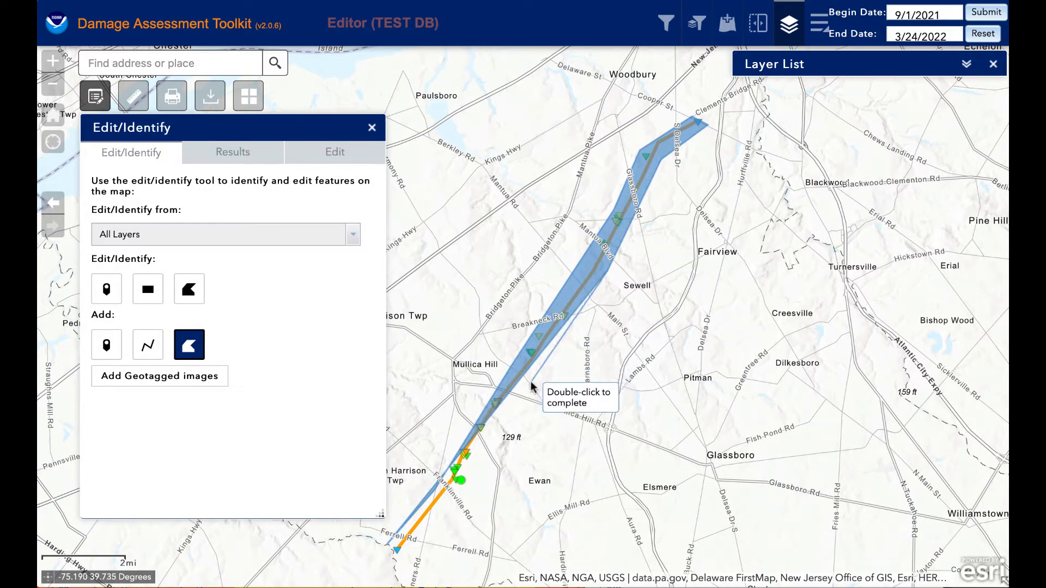
{"action": "left_click", "coordinate": [530, 385]}
{"action": "left_click", "coordinate": [464, 484]}
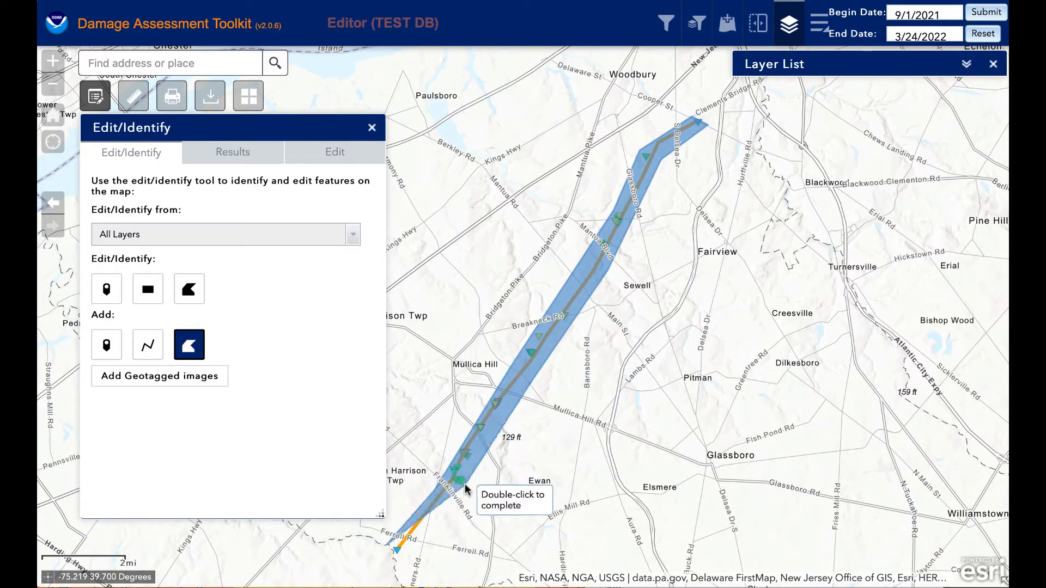
{"action": "double_click", "coordinate": [396, 562]}
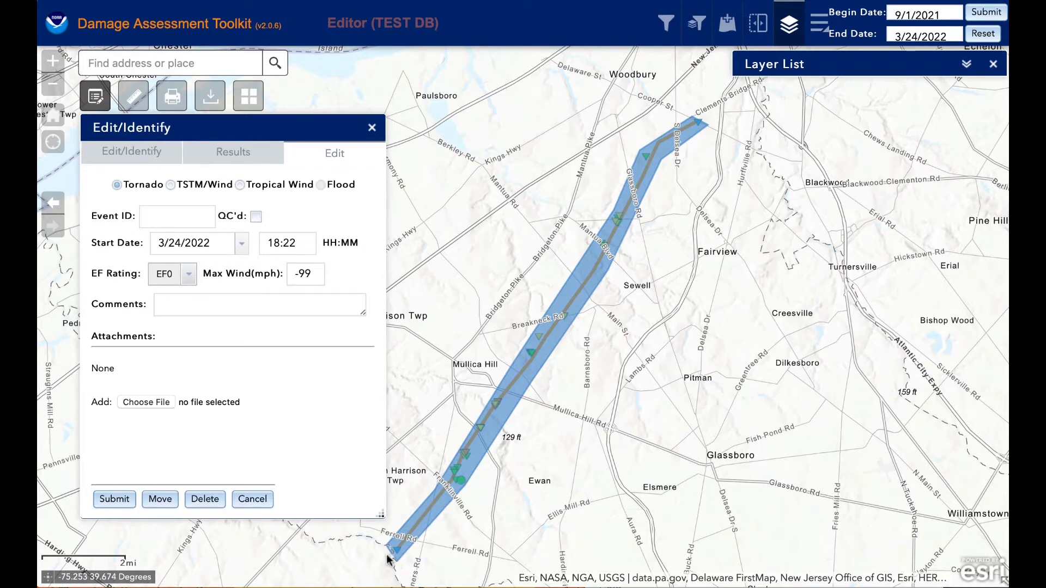
Step: Enter the Event ID 20210901-MullicaHill for the new tornado polygon and mark it as QC'd
{"action": "left_click", "coordinate": [182, 221]}
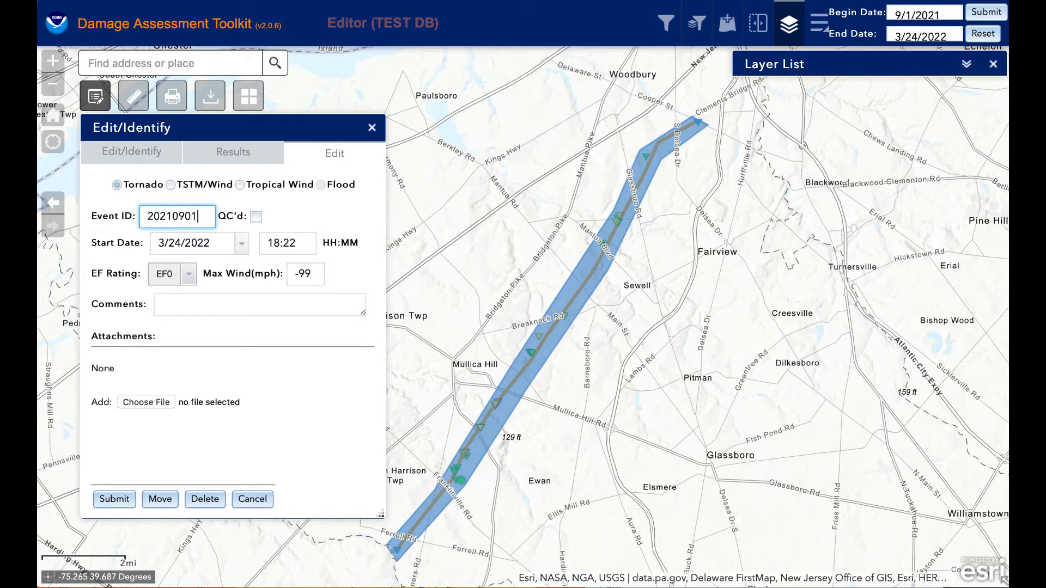
{"action": "type", "text": "20210901-MullicaHill"}
{"action": "left_click", "coordinate": [256, 216]}
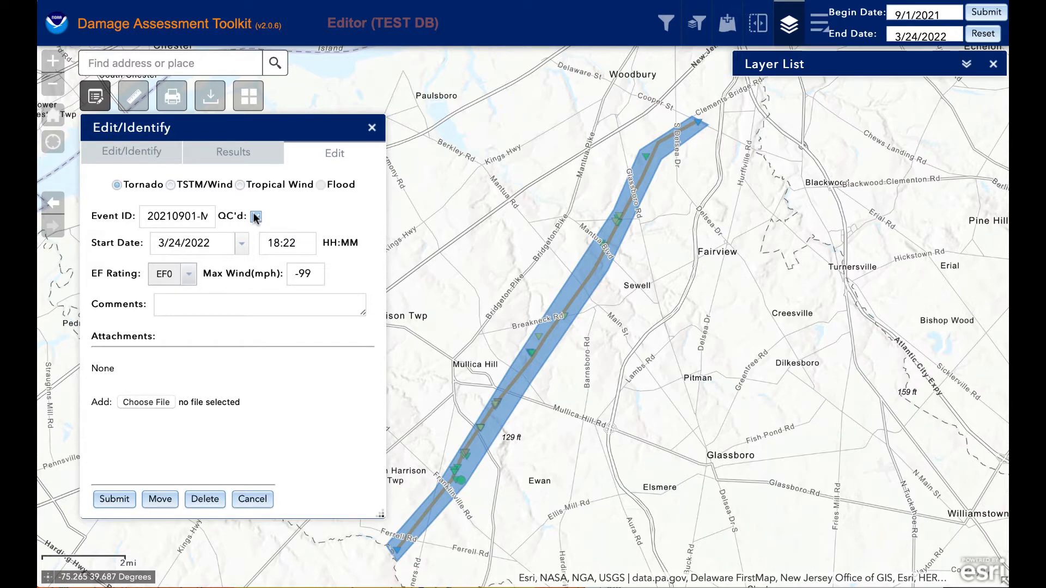
Step: Set the polygon's start date to 9/1/2021
{"action": "left_click", "coordinate": [202, 245]}
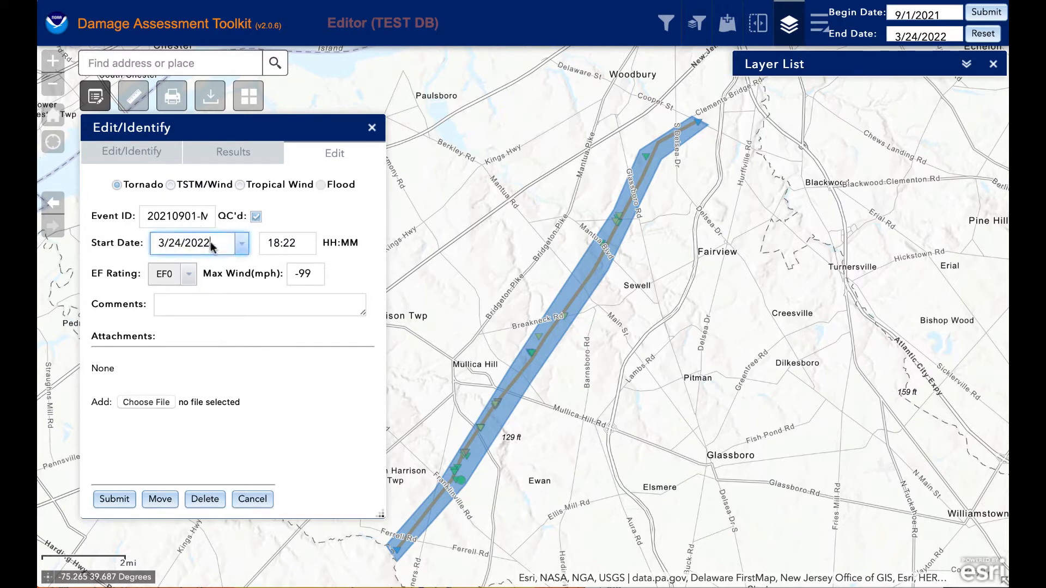
{"action": "left_click_drag", "start_coordinate": [211, 246], "coordinate": [128, 247]}
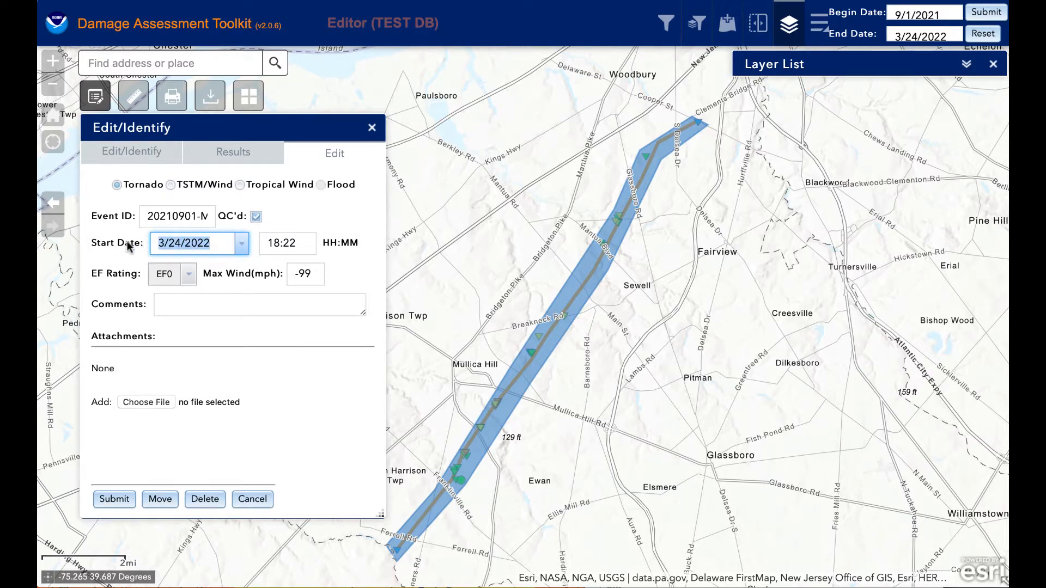
{"action": "type", "text": "9/1/2"}
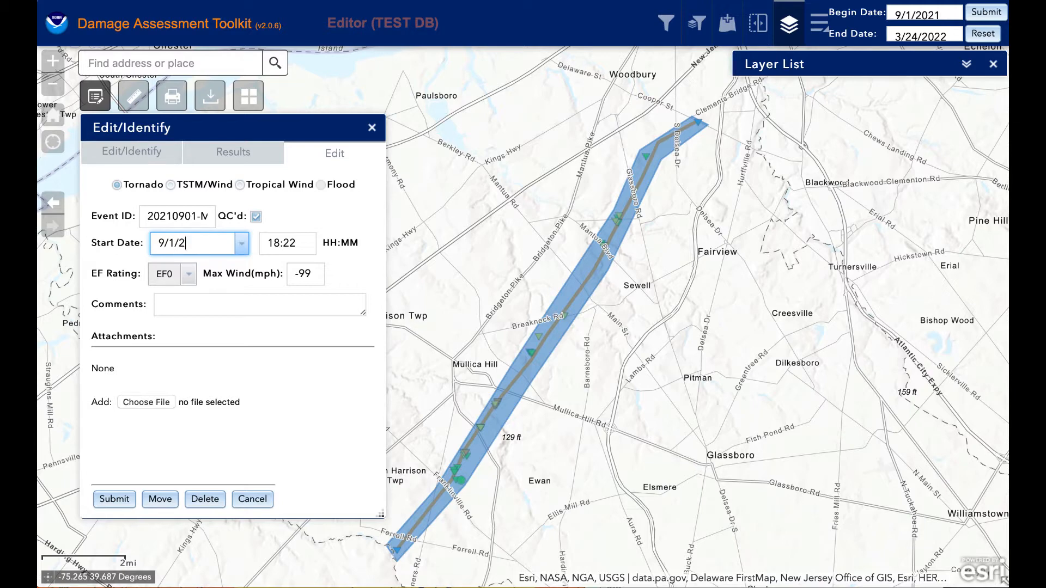
{"action": "type", "text": "1"}
Step: Set the polygon's start time to 20:35
{"action": "left_click", "coordinate": [310, 246]}
{"action": "left_click", "coordinate": [293, 246]}
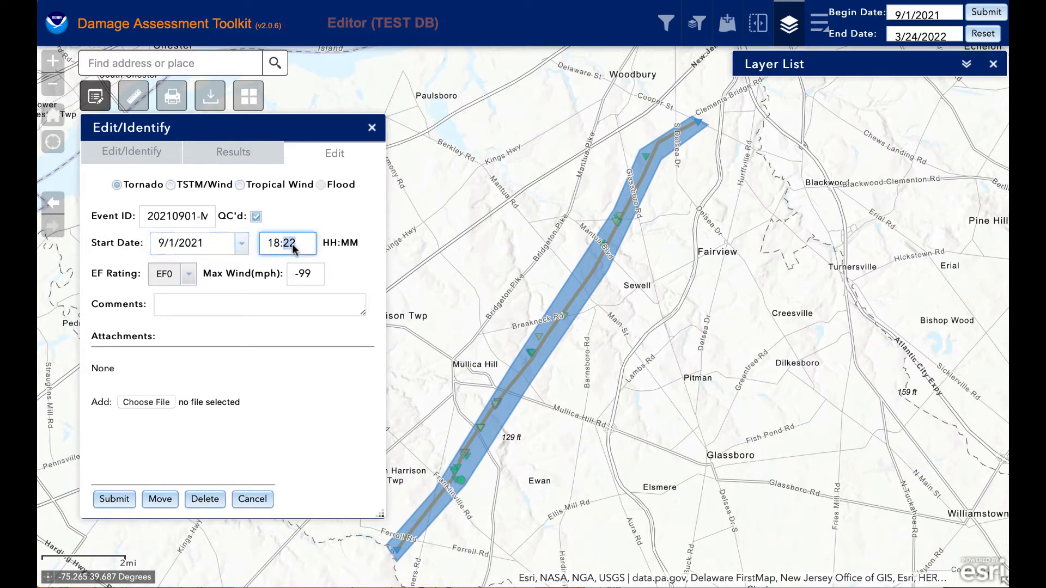
{"action": "type", "text": "20:"}
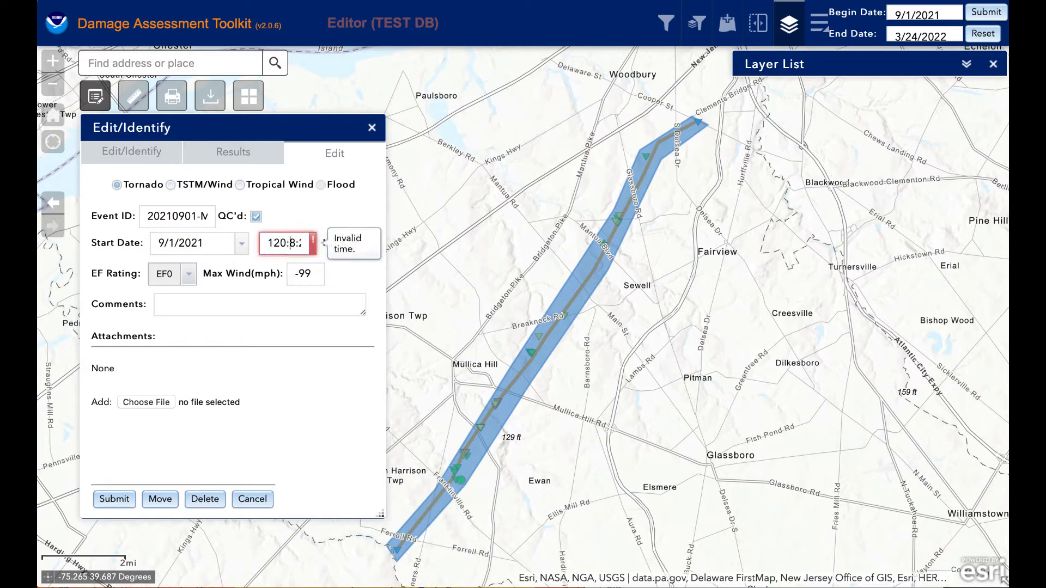
{"action": "key", "text": "BackSpace"}
{"action": "key", "text": "BackSpace"}
{"action": "key", "text": "BackSpace"}
{"action": "key", "text": "BackSpace"}
{"action": "key", "text": "BackSpace"}
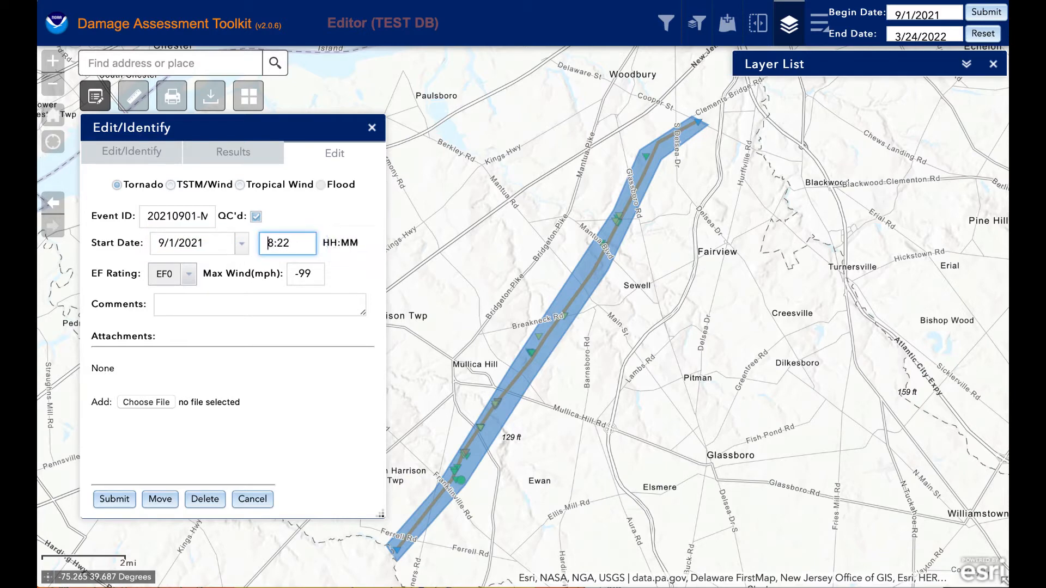
{"action": "double_click", "coordinate": [288, 242]}
{"action": "type", "text": "20:35"}
Step: Submit the outer polygon, confirm that it contains no PII, and dismiss the resulting notice
{"action": "left_click", "coordinate": [114, 499]}
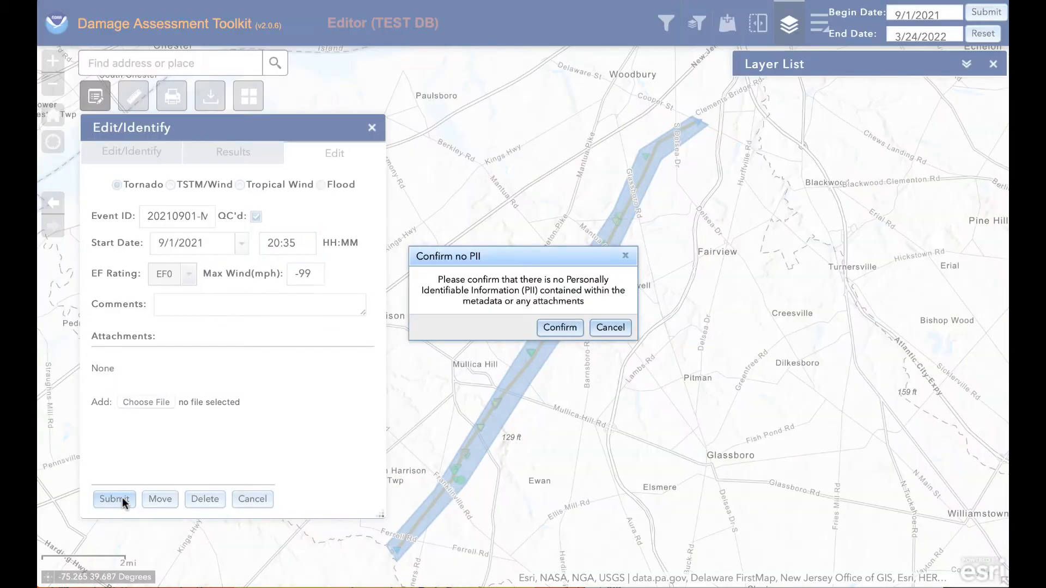
{"action": "left_click", "coordinate": [560, 327]}
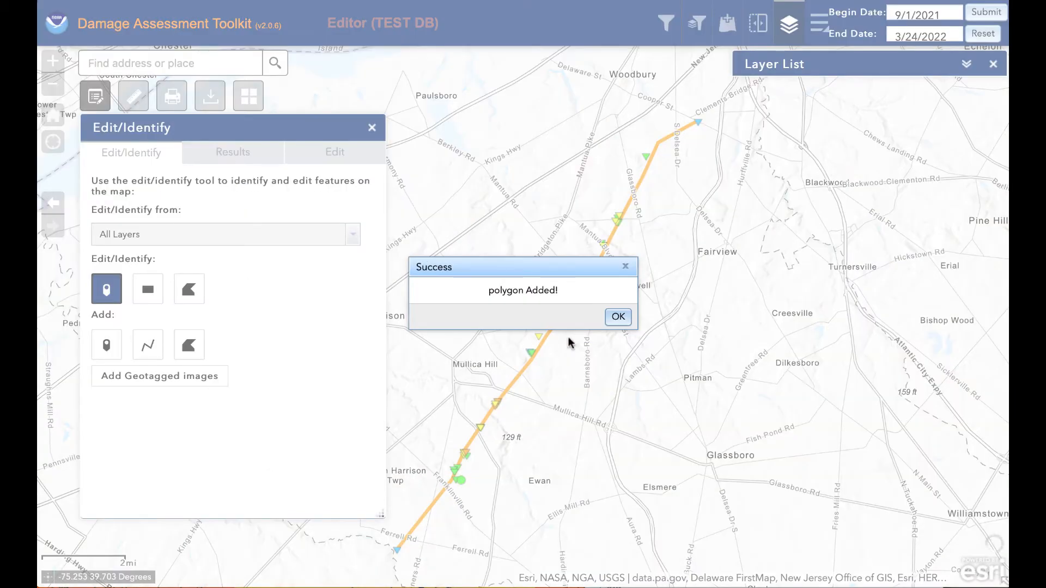
{"action": "left_click", "coordinate": [618, 317]}
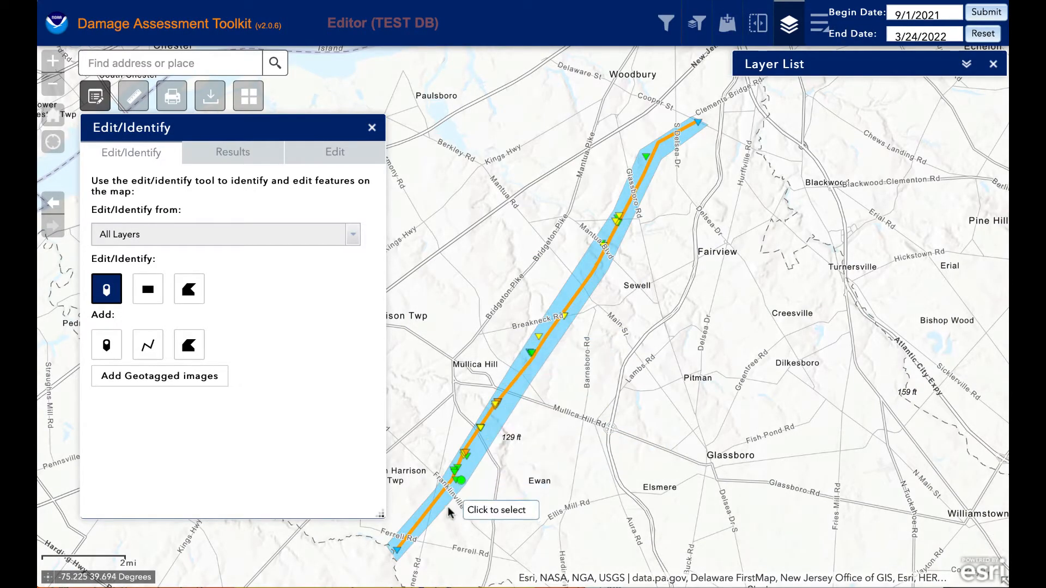
Step: Draw a second, narrower polygon inside the first, following the track from near Franklinville Rd to its bend near the northeast end
{"action": "left_click_drag", "start_coordinate": [448, 518], "coordinate": [502, 374]}
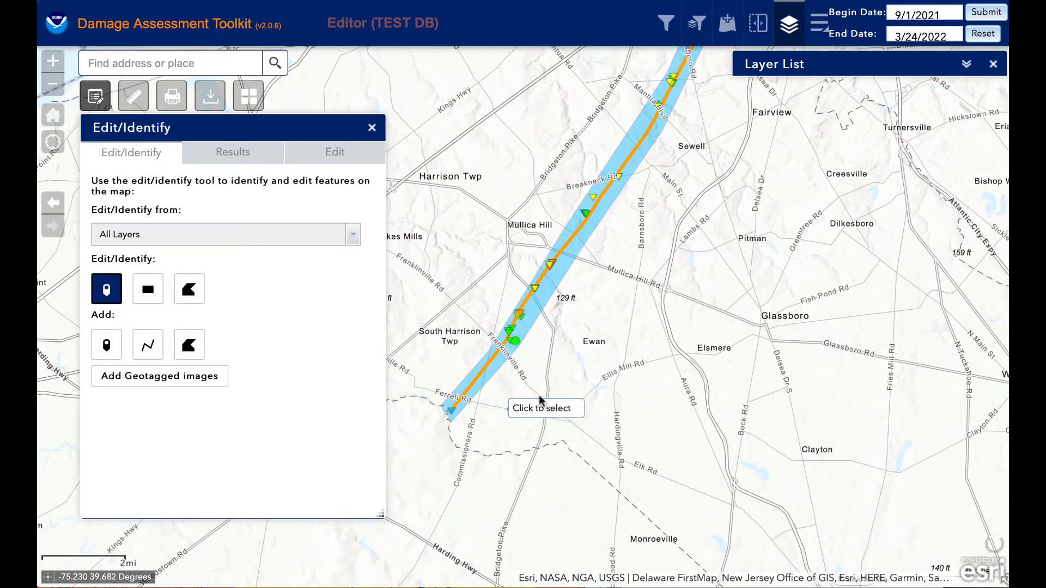
{"action": "left_click_drag", "start_coordinate": [539, 406], "coordinate": [517, 496]}
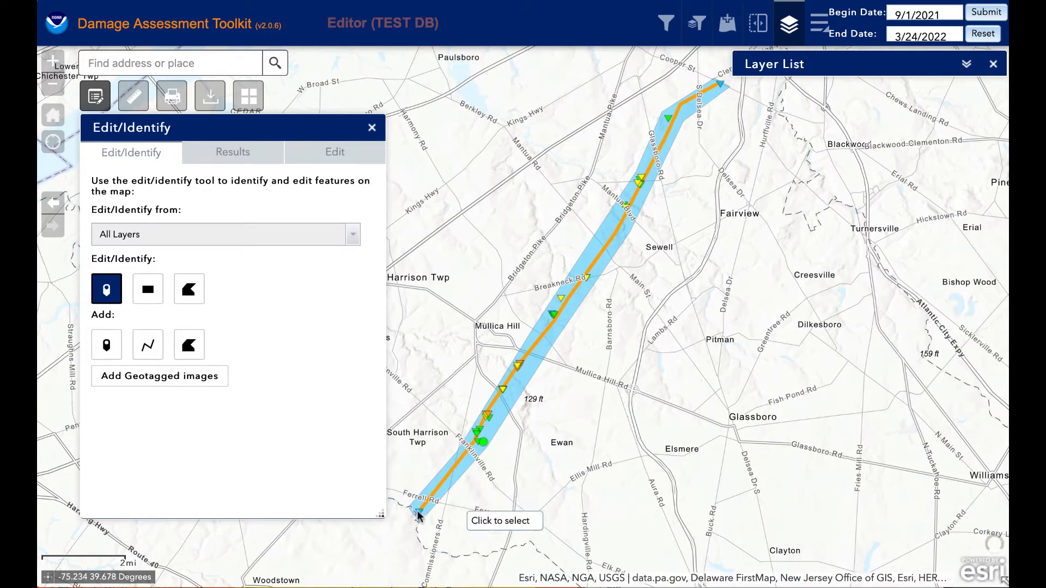
{"action": "left_click", "coordinate": [189, 344]}
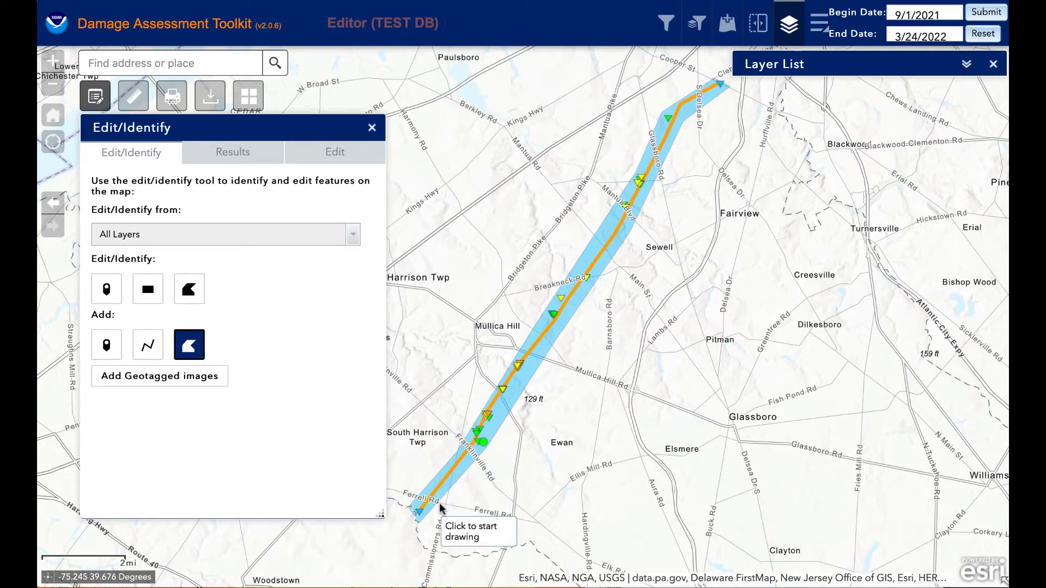
{"action": "left_click", "coordinate": [458, 460]}
{"action": "left_click", "coordinate": [483, 415]}
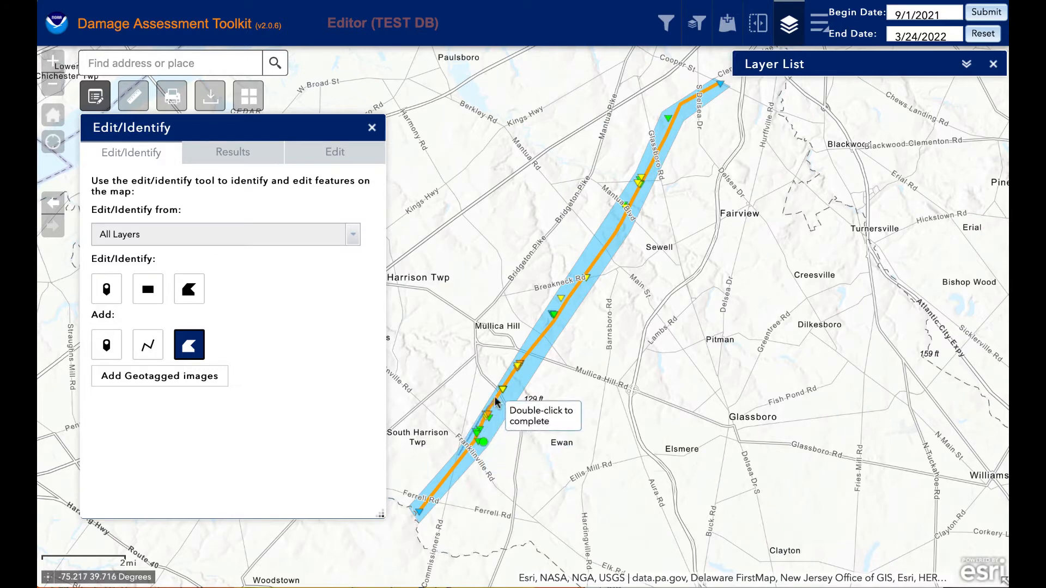
{"action": "left_click", "coordinate": [517, 364]}
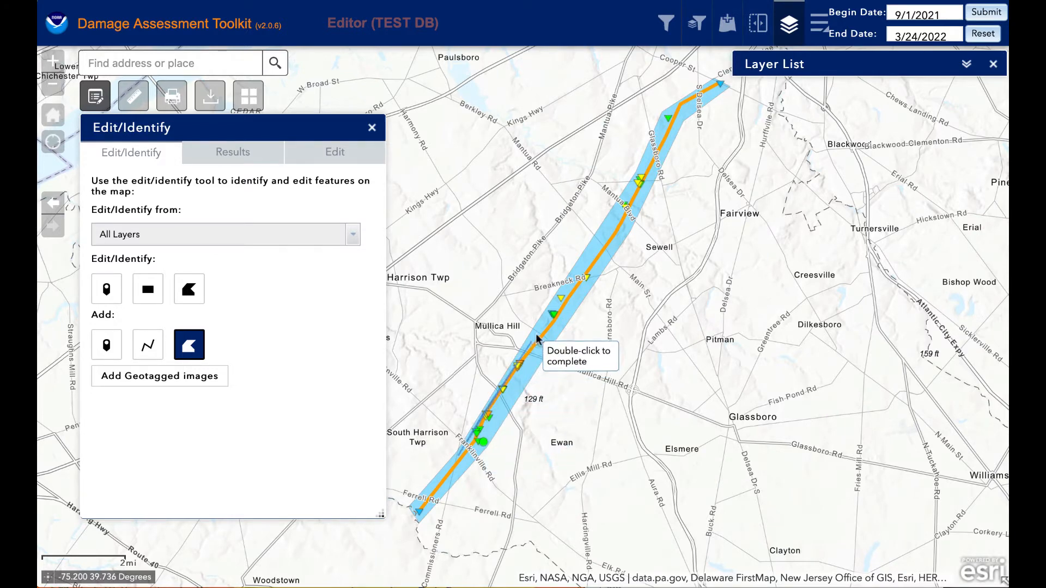
{"action": "left_click", "coordinate": [569, 283]}
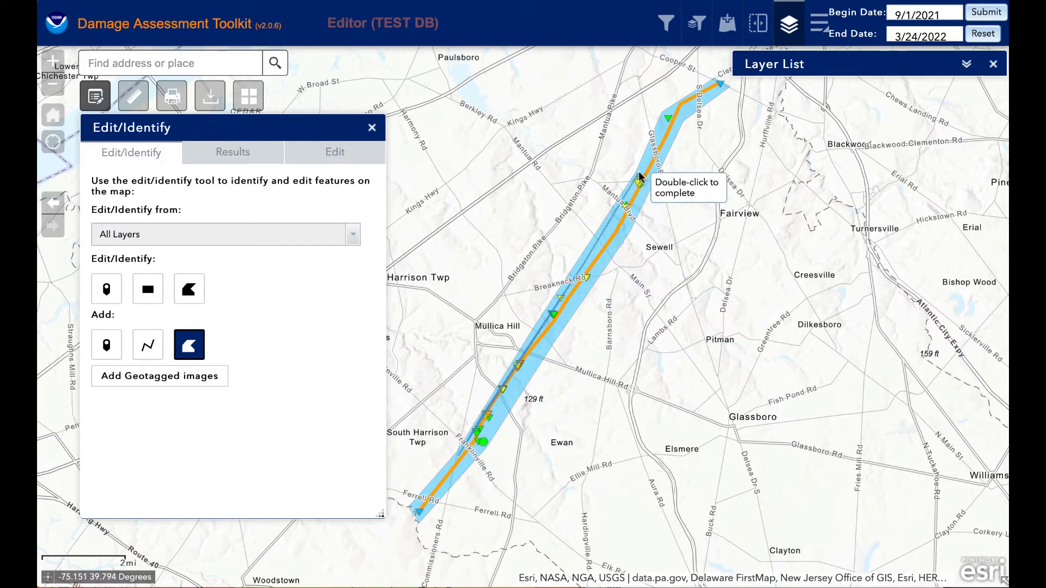
{"action": "left_click", "coordinate": [666, 124]}
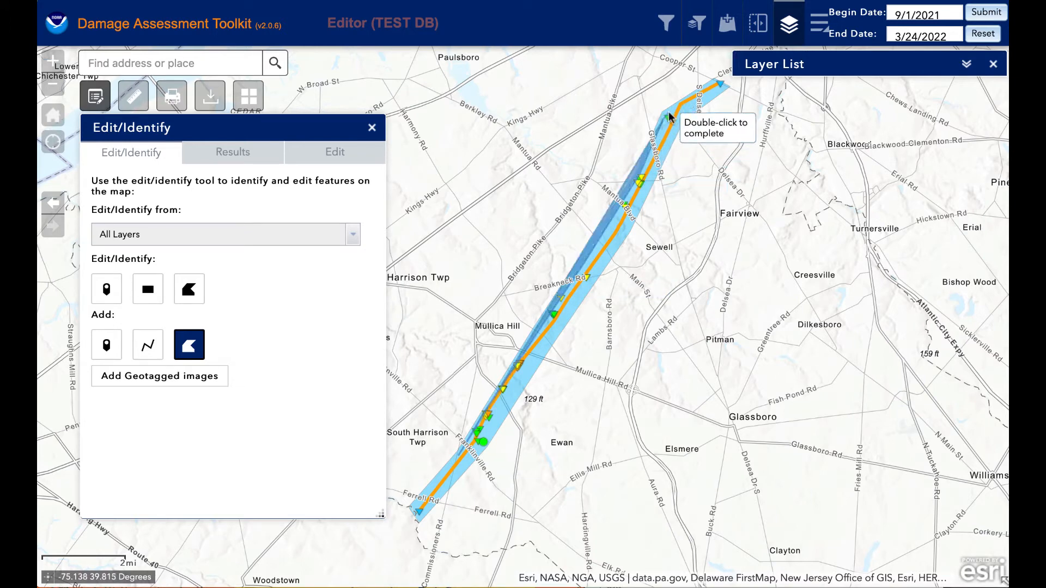
{"action": "left_click", "coordinate": [683, 104]}
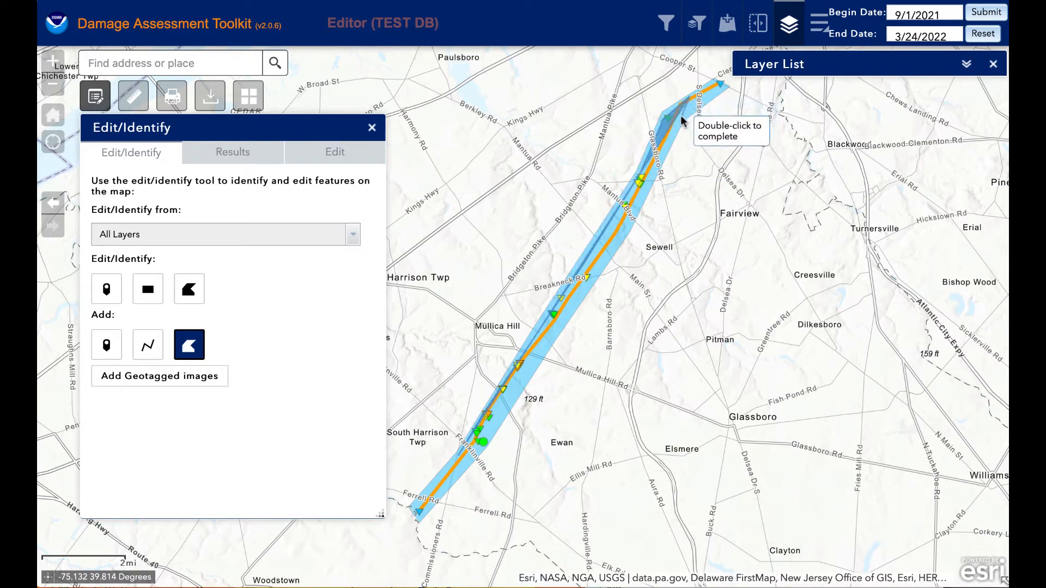
{"action": "left_click", "coordinate": [629, 226]}
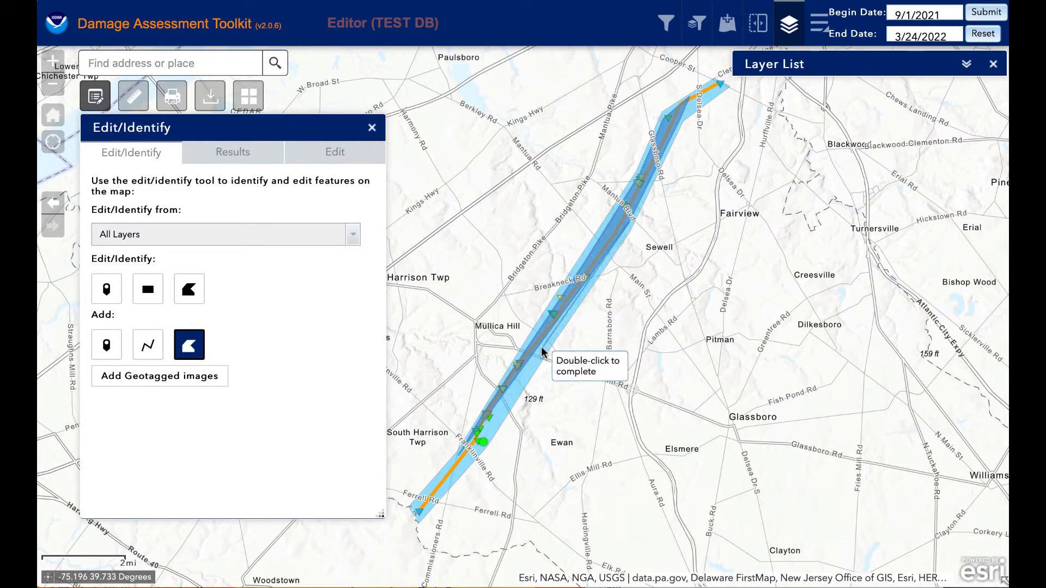
{"action": "left_click", "coordinate": [563, 324]}
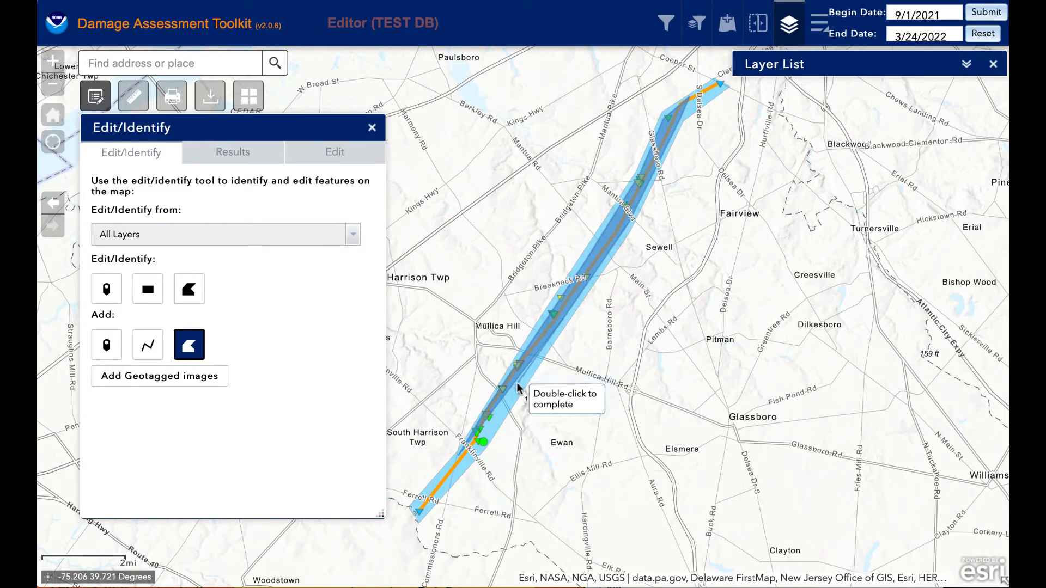
{"action": "double_click", "coordinate": [475, 453]}
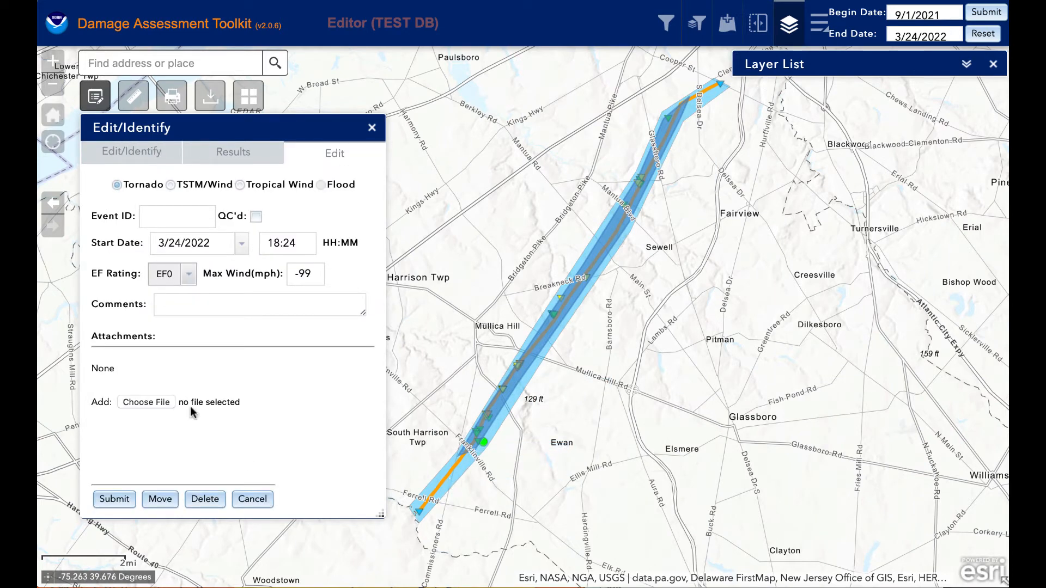
Step: Give the inner polygon the Event ID 20210901-MullicaHill and mark it as QC'd
{"action": "left_click", "coordinate": [184, 221]}
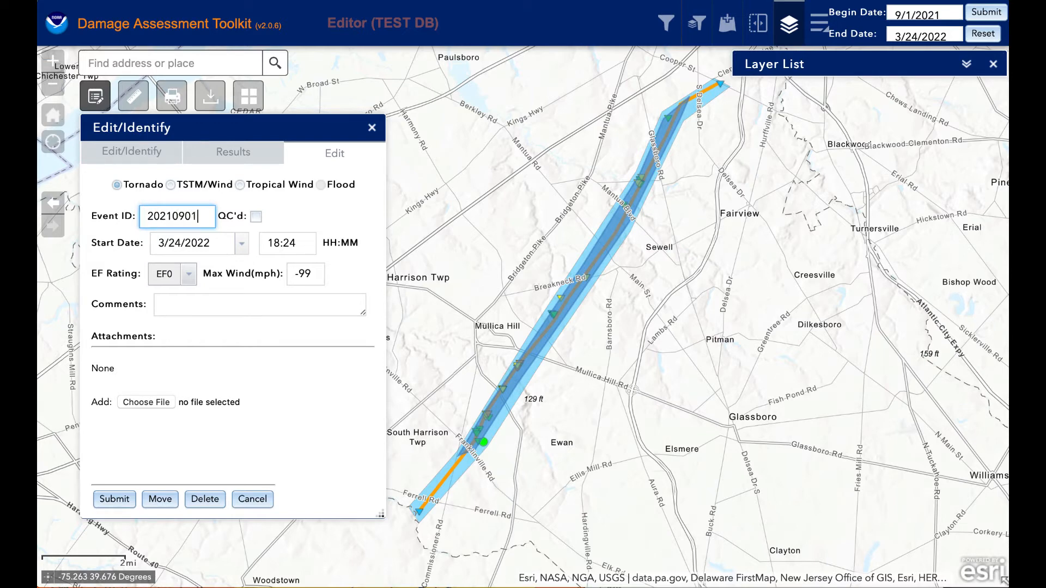
{"action": "type", "text": "20210901-MullicaHil"}
{"action": "type", "text": "l"}
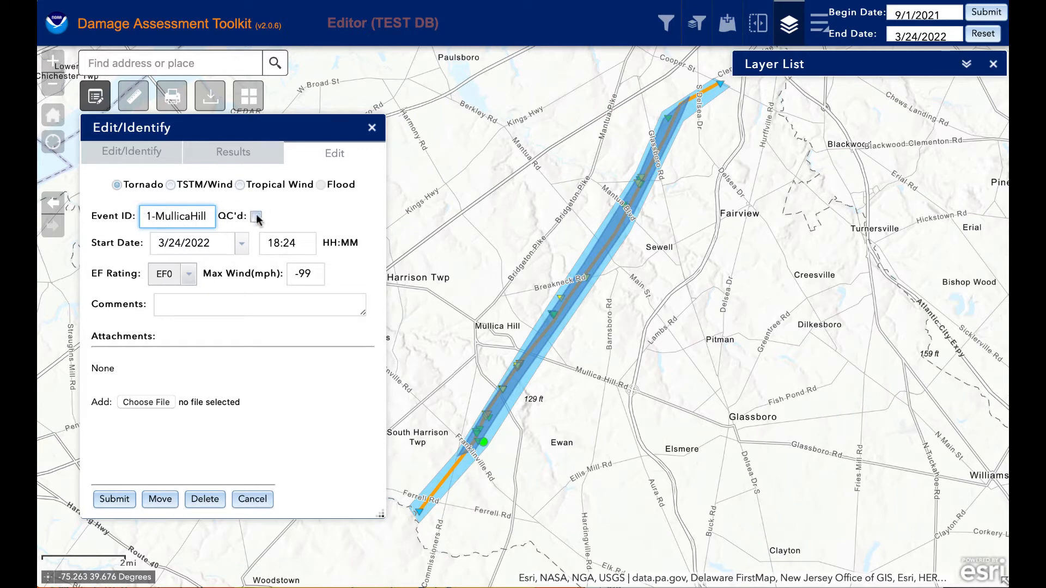
{"action": "left_click", "coordinate": [256, 217]}
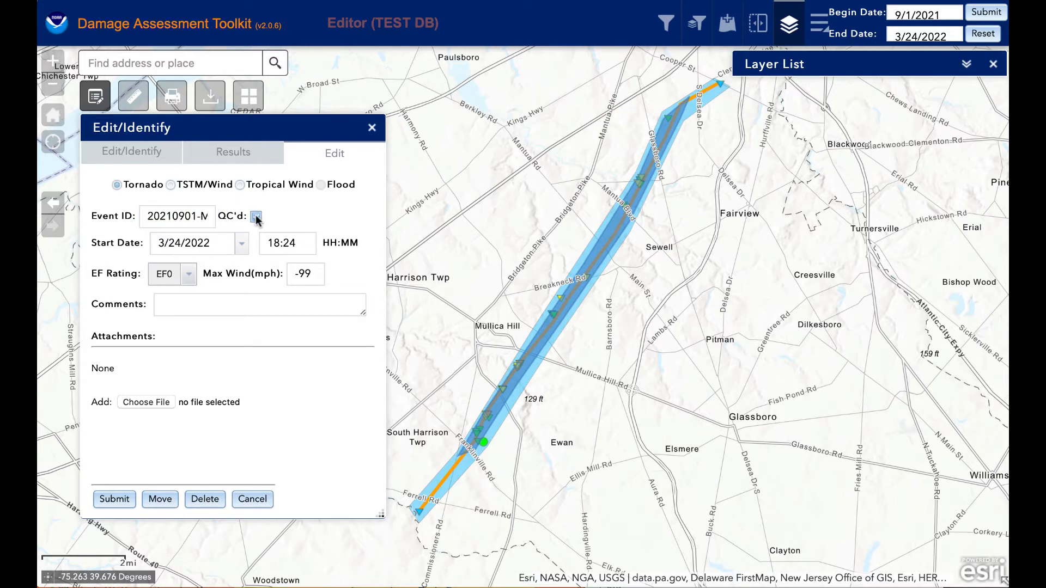
Step: Set the inner polygon's start date to 9/1/2021 and its start time to 20:35
{"action": "left_click", "coordinate": [206, 245]}
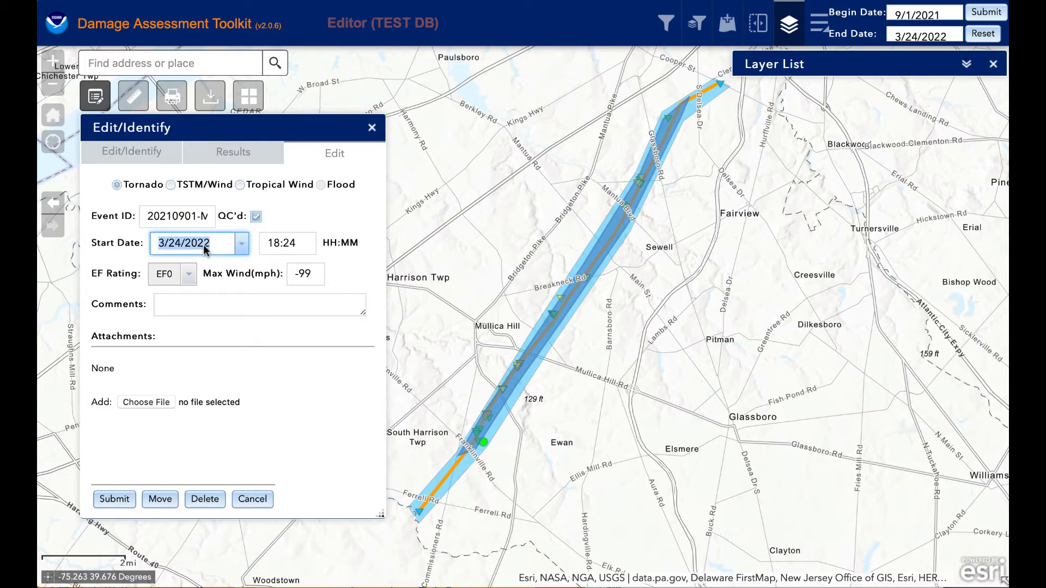
{"action": "type", "text": "9"}
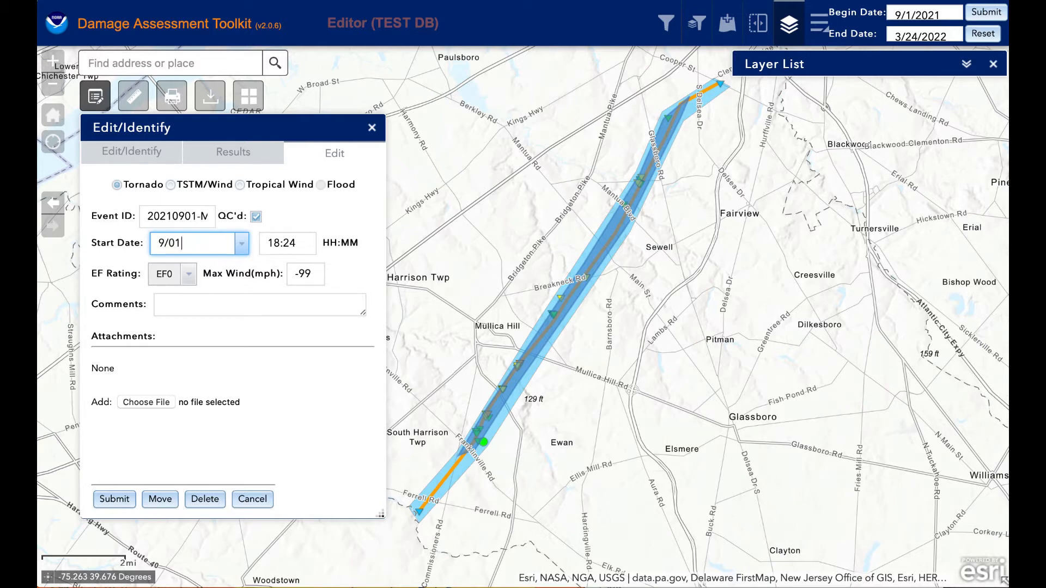
{"action": "double_click", "coordinate": [299, 245]}
{"action": "type", "text": "20"}
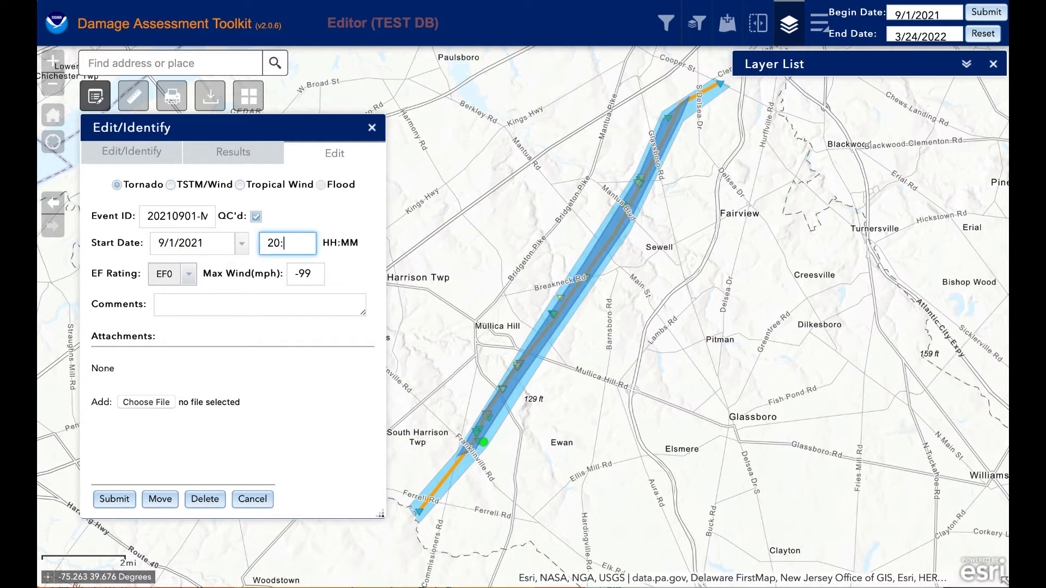
{"action": "type", "text": ":35"}
Step: Rate the inner polygon EF1, leaving its maximum wind at the default value
{"action": "left_click", "coordinate": [187, 274]}
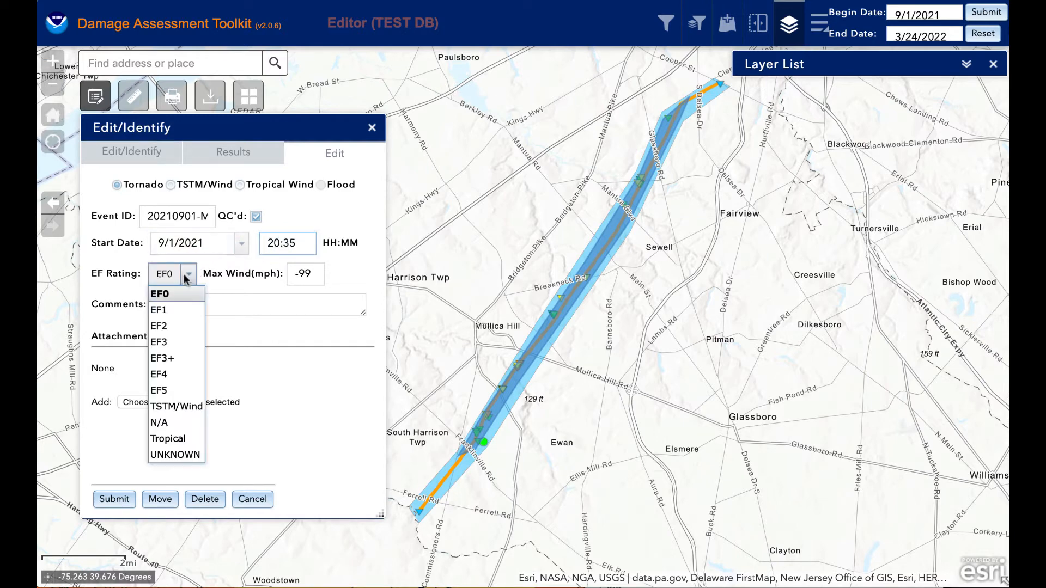
{"action": "left_click", "coordinate": [171, 310]}
{"action": "key", "text": "Tab"}
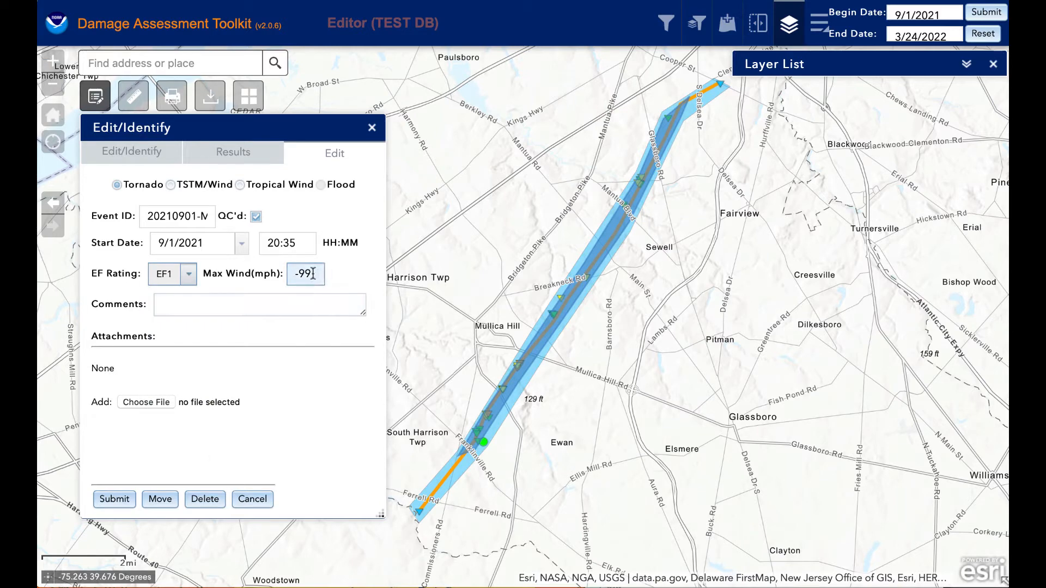
{"action": "key", "text": "Tab"}
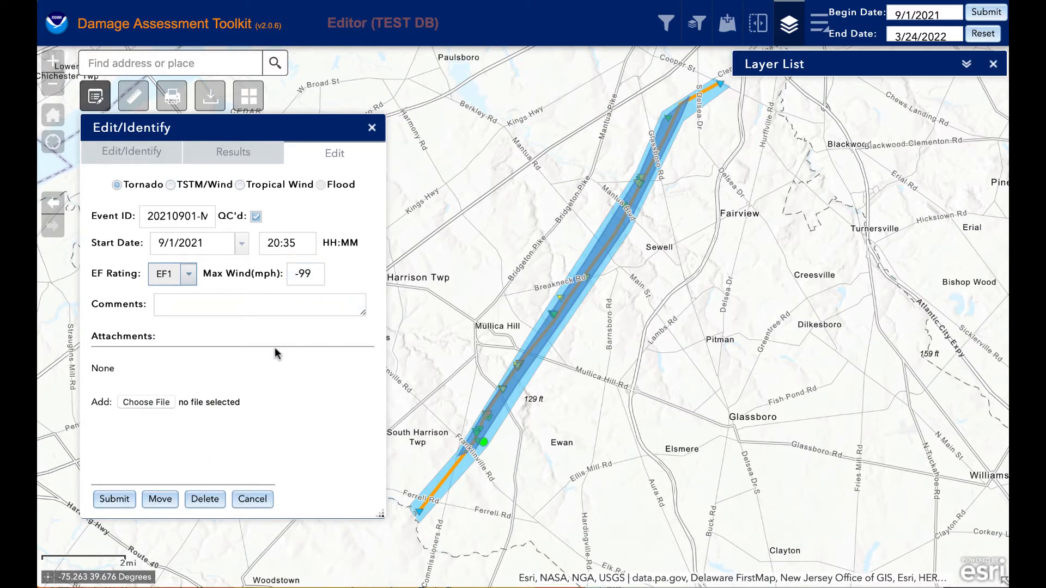
Step: Submit the inner polygon, confirm that it contains no PII, and dismiss the resulting notice
{"action": "left_click", "coordinate": [116, 505]}
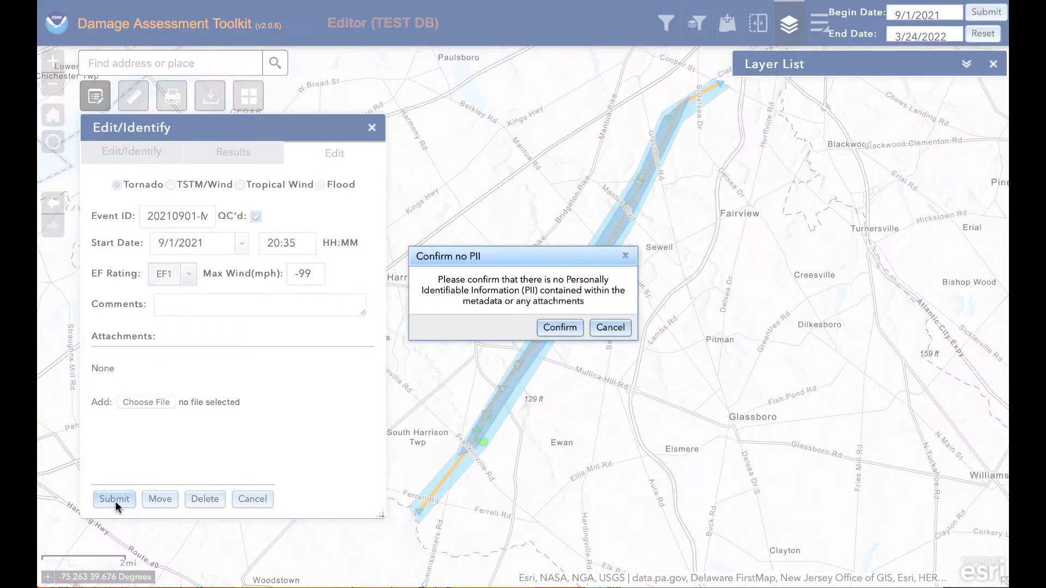
{"action": "left_click", "coordinate": [550, 328]}
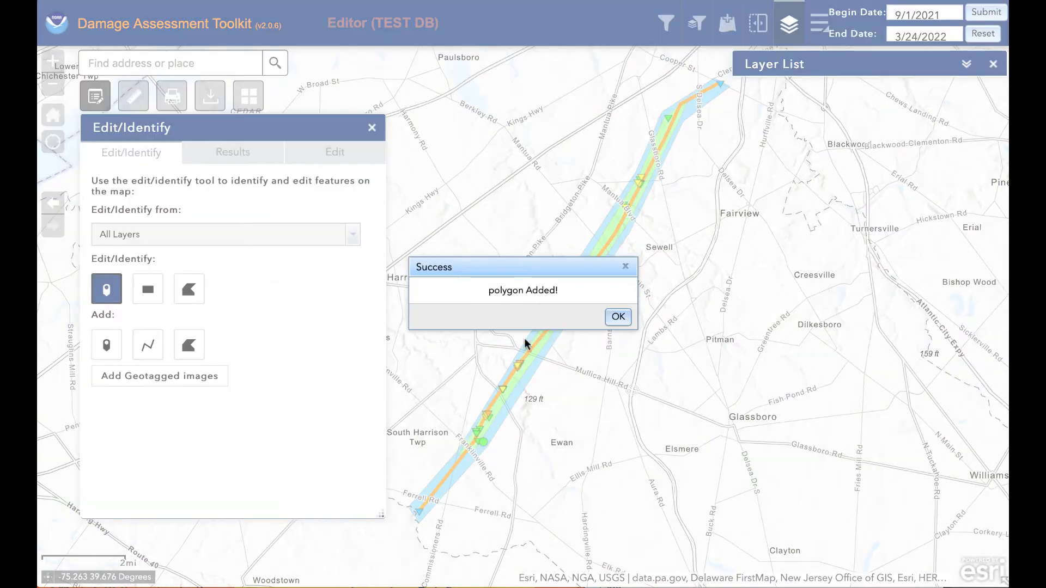
{"action": "left_click", "coordinate": [618, 319]}
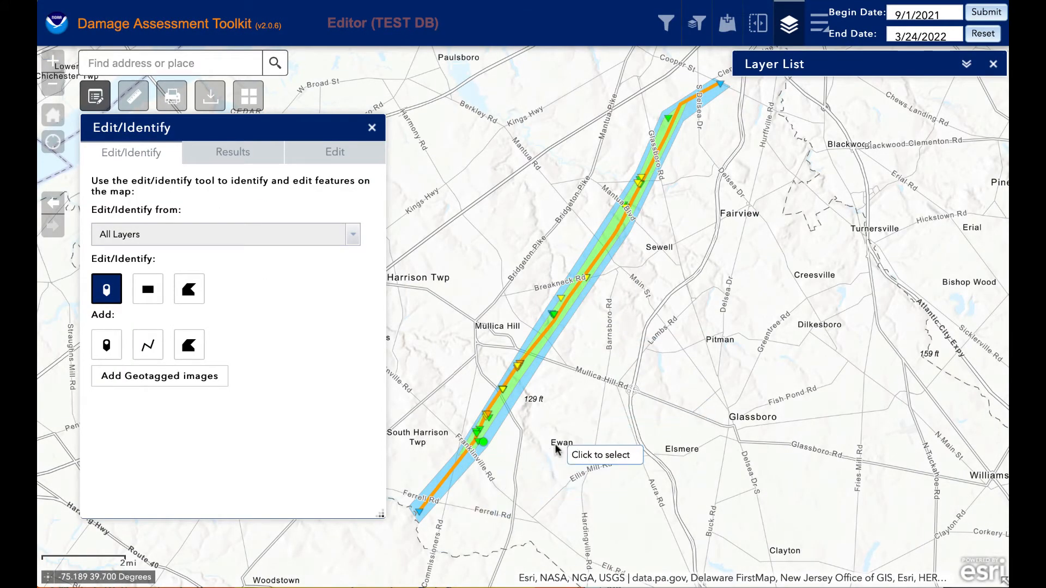
Step: Inspect the attributes of the round green damage point southeast of Rose Dr, near the track's southwest end
{"action": "left_click_drag", "start_coordinate": [555, 449], "coordinate": [580, 349]}
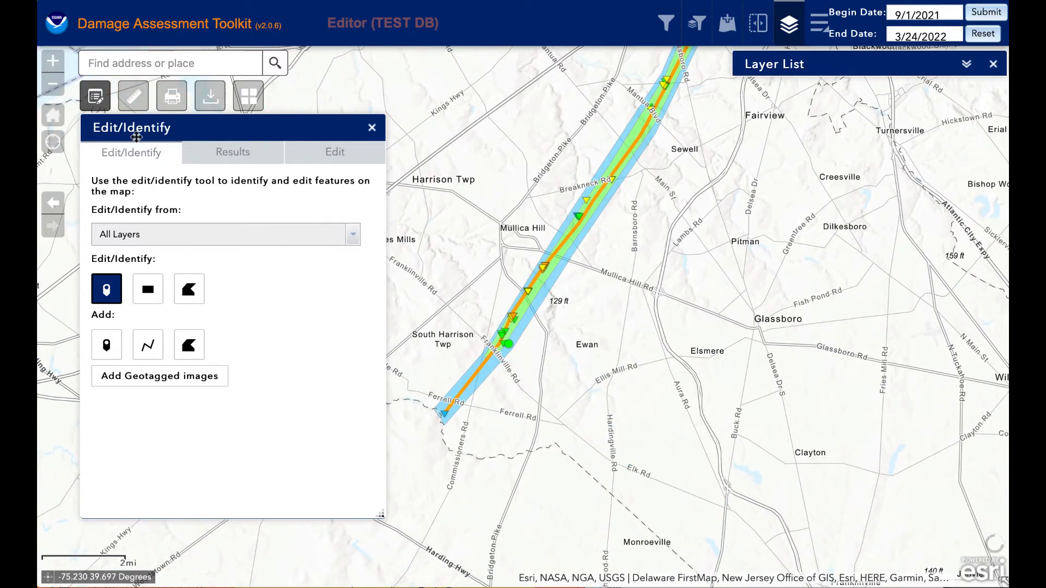
{"action": "left_click", "coordinate": [53, 64]}
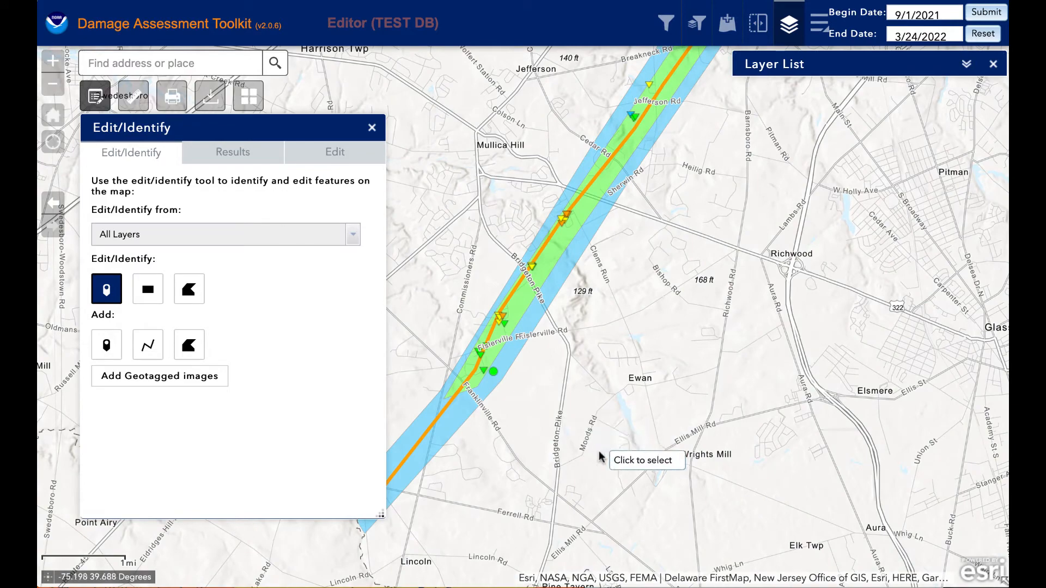
{"action": "left_click_drag", "start_coordinate": [556, 436], "coordinate": [615, 424]}
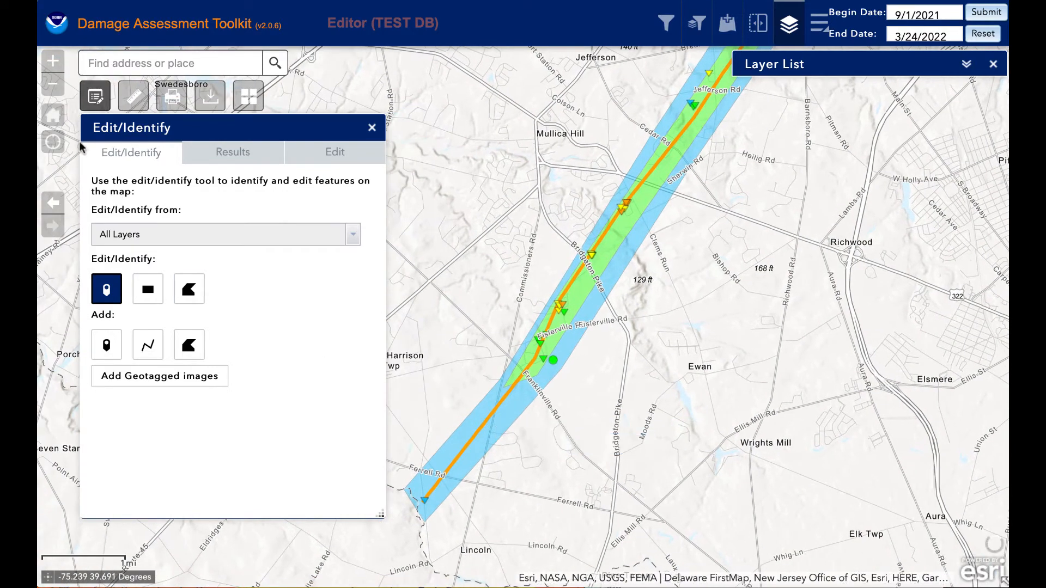
{"action": "left_click", "coordinate": [53, 61]}
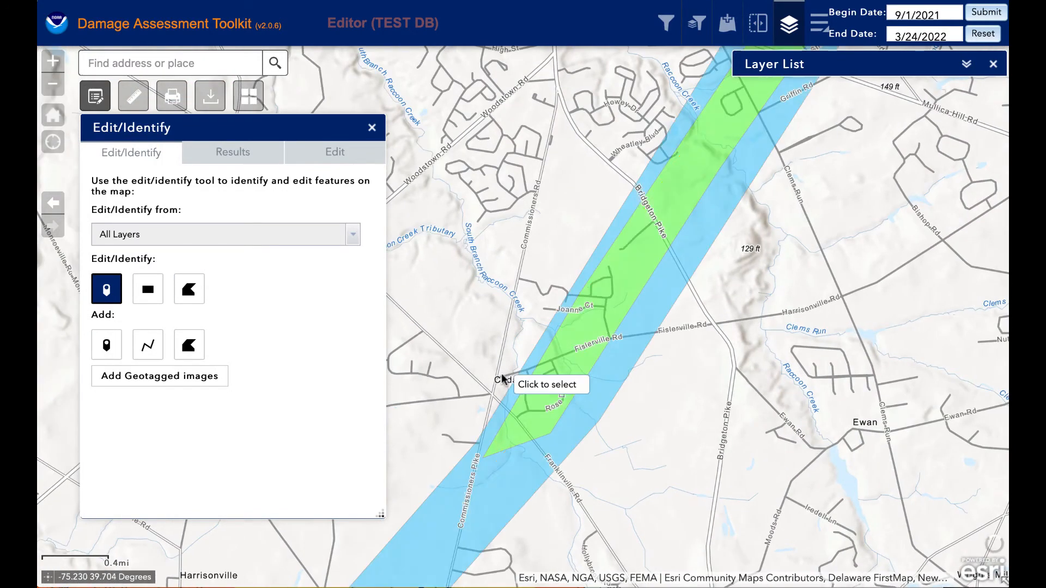
{"action": "left_click_drag", "start_coordinate": [647, 459], "coordinate": [612, 416]}
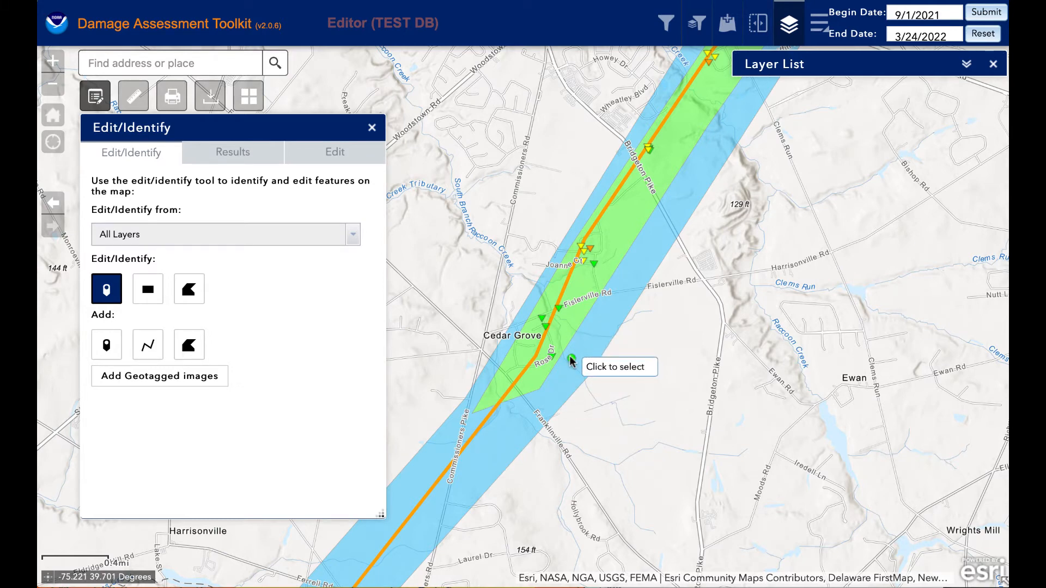
{"action": "left_click", "coordinate": [571, 360]}
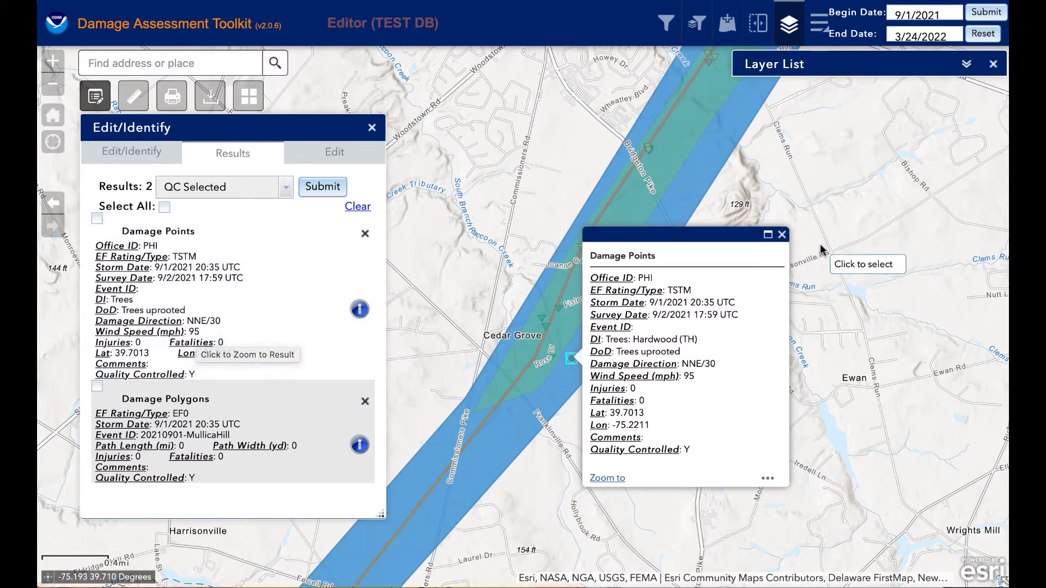
{"action": "left_click", "coordinate": [782, 235]}
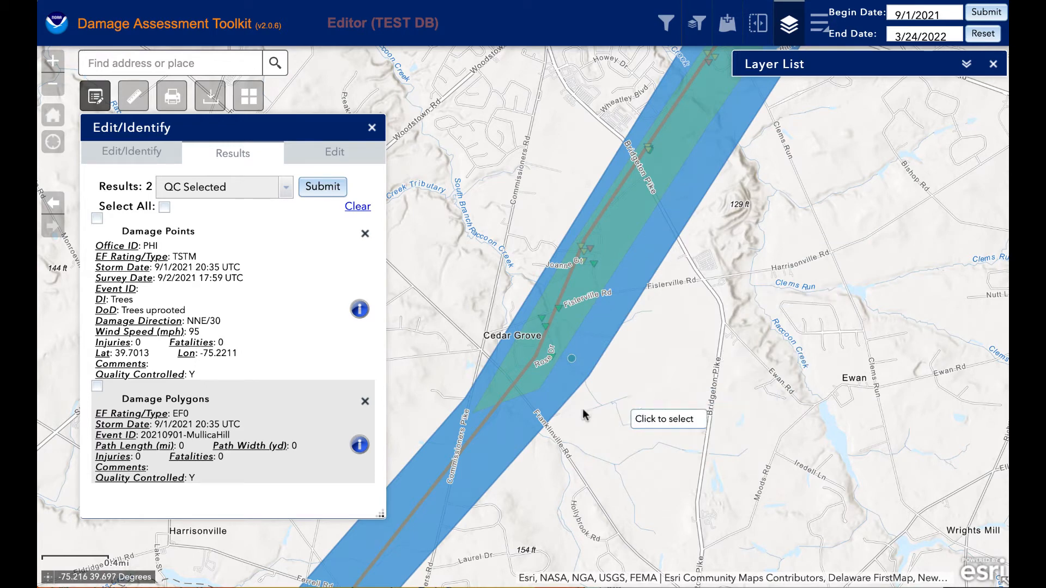
Step: Select the outer EF0 polygon near that damage point and open it for editing, closing its information popup
{"action": "left_click", "coordinate": [594, 366]}
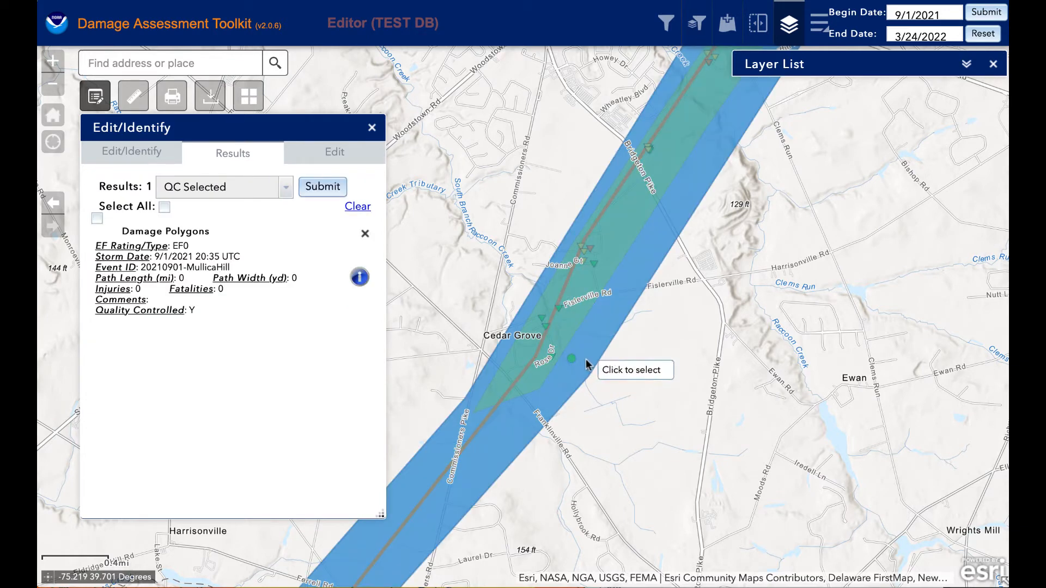
{"action": "left_click", "coordinate": [187, 273]}
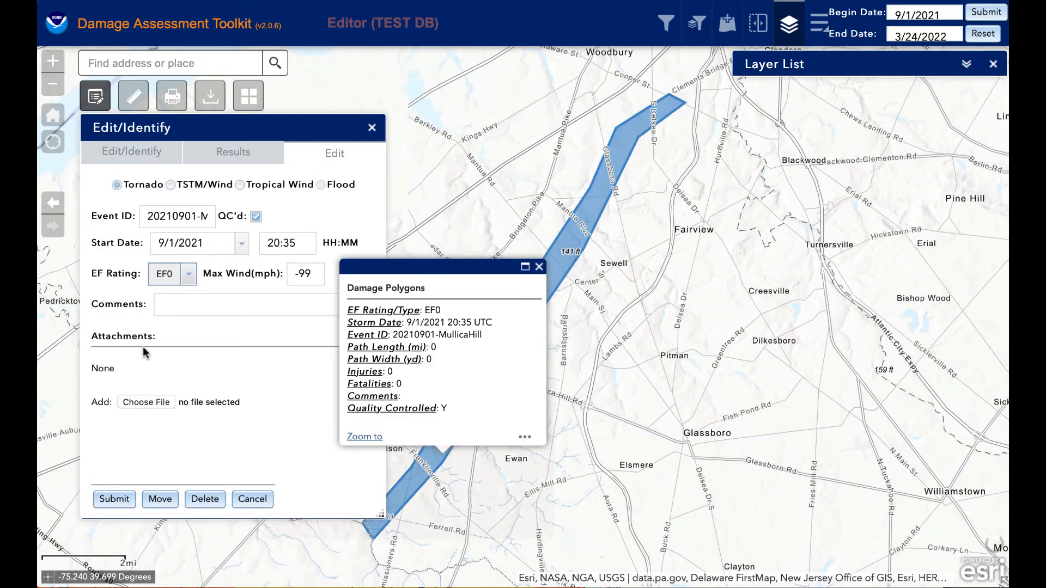
{"action": "left_click", "coordinate": [539, 267]}
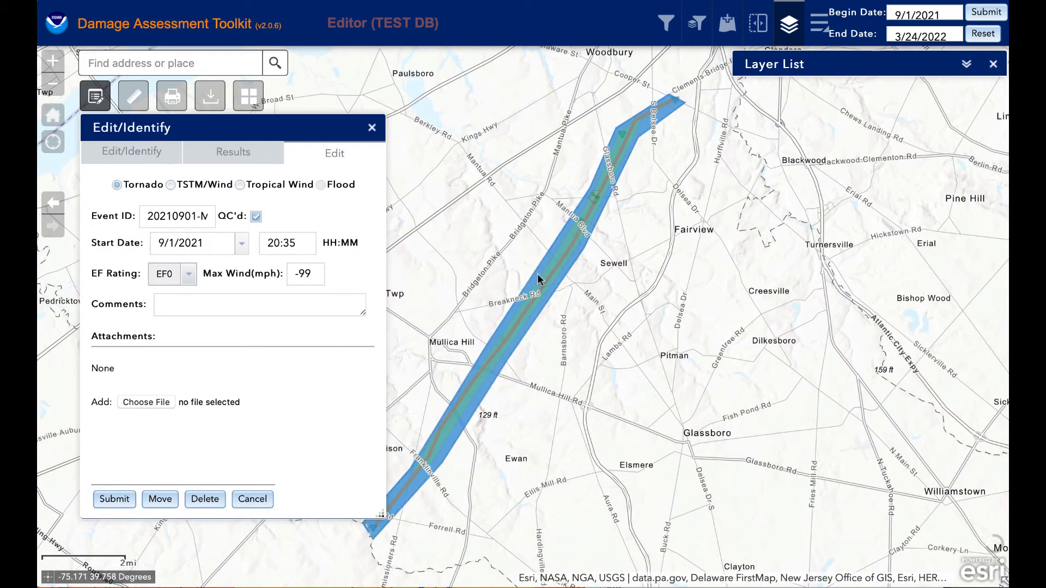
Step: Move the outer polygon's southeast vertex near Rose Dr inward so that the round green damage point lies outside the polygon
{"action": "left_click_drag", "start_coordinate": [543, 432], "coordinate": [587, 299]}
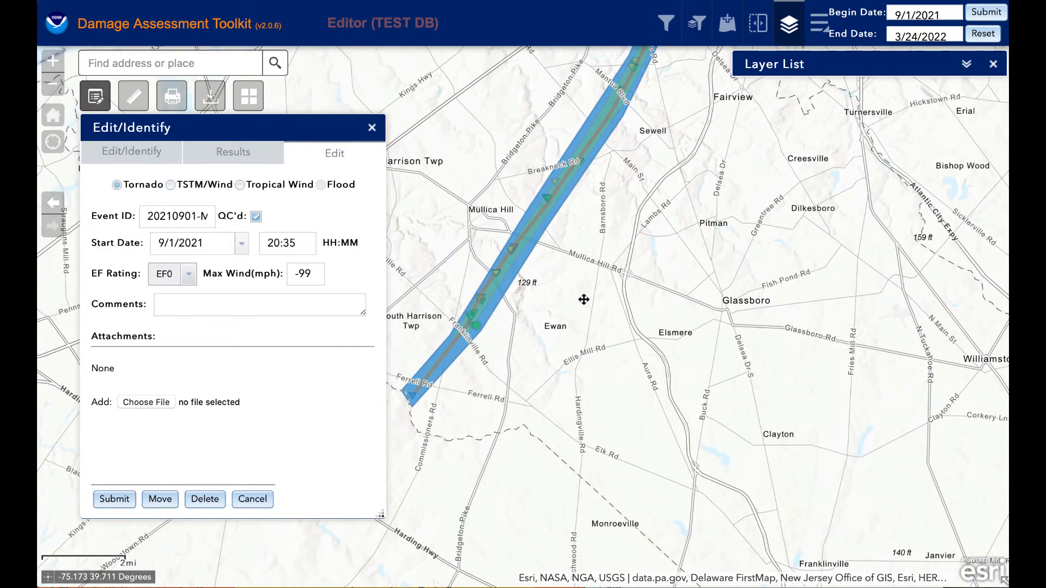
{"action": "left_click", "coordinate": [53, 60]}
{"action": "left_click", "coordinate": [52, 60]}
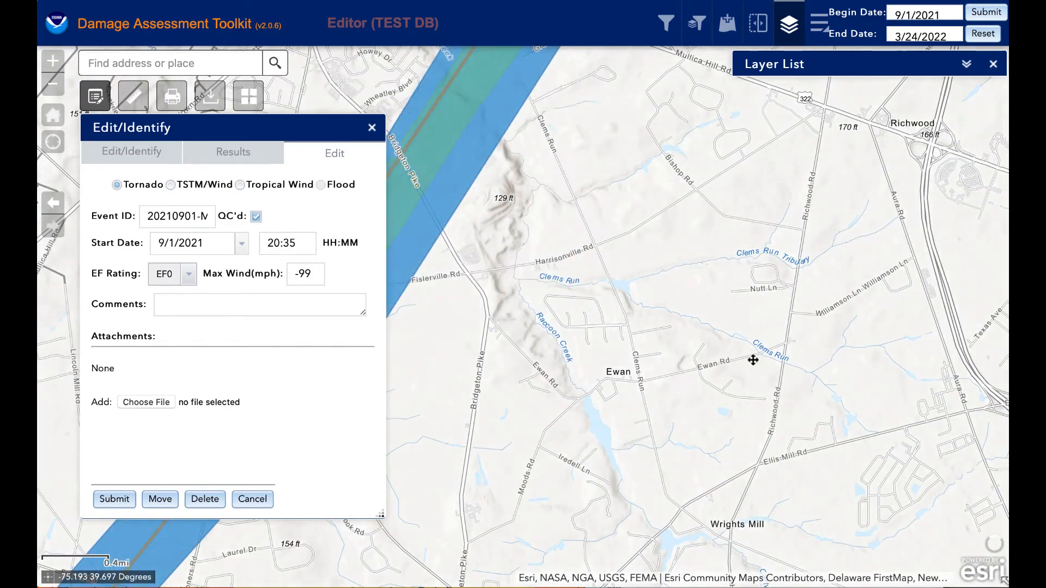
{"action": "left_click_drag", "start_coordinate": [547, 440], "coordinate": [801, 364]}
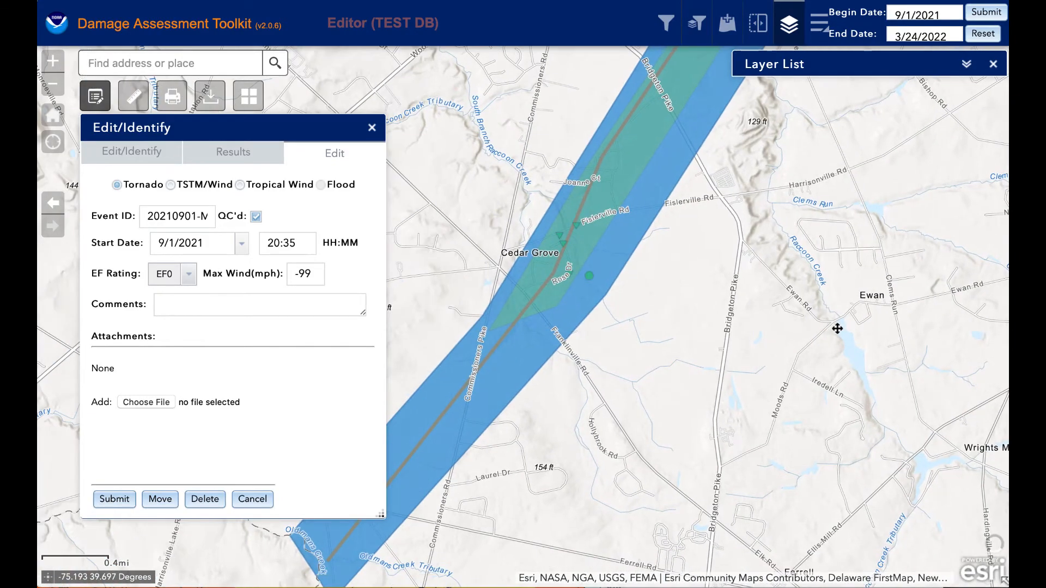
{"action": "left_click", "coordinate": [53, 61]}
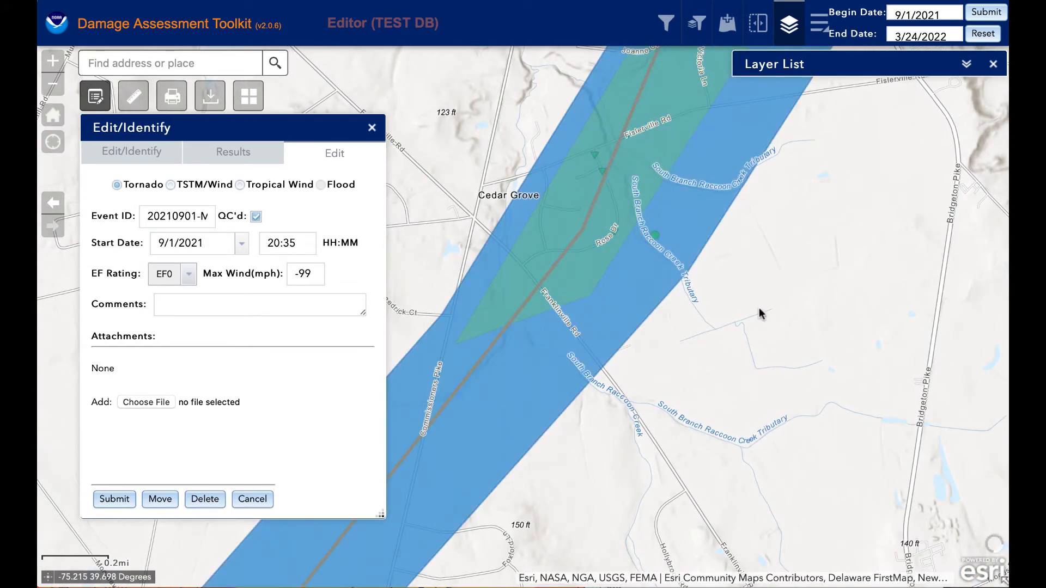
{"action": "left_click", "coordinate": [164, 498]}
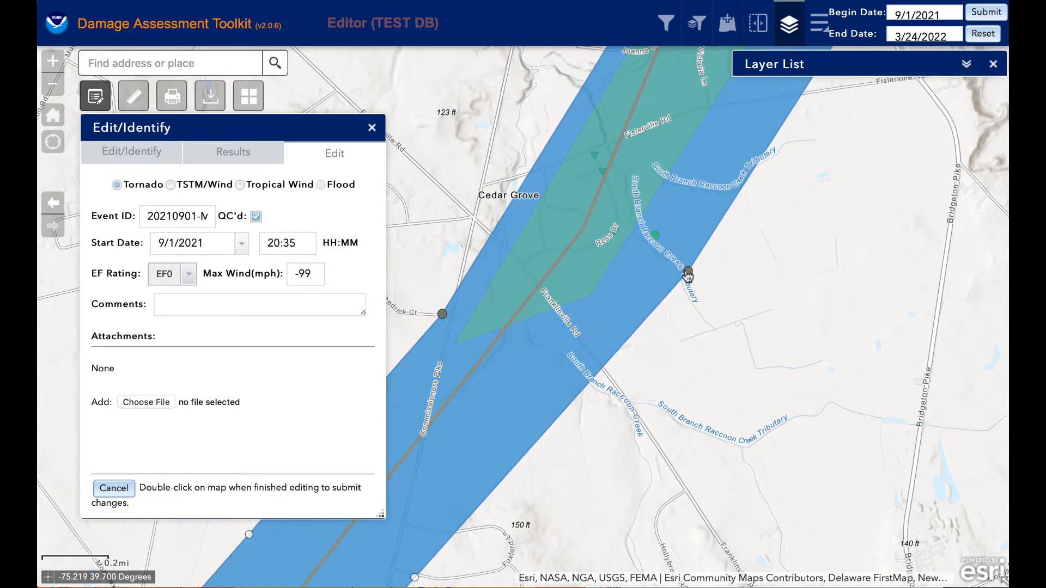
{"action": "left_click", "coordinate": [637, 234]}
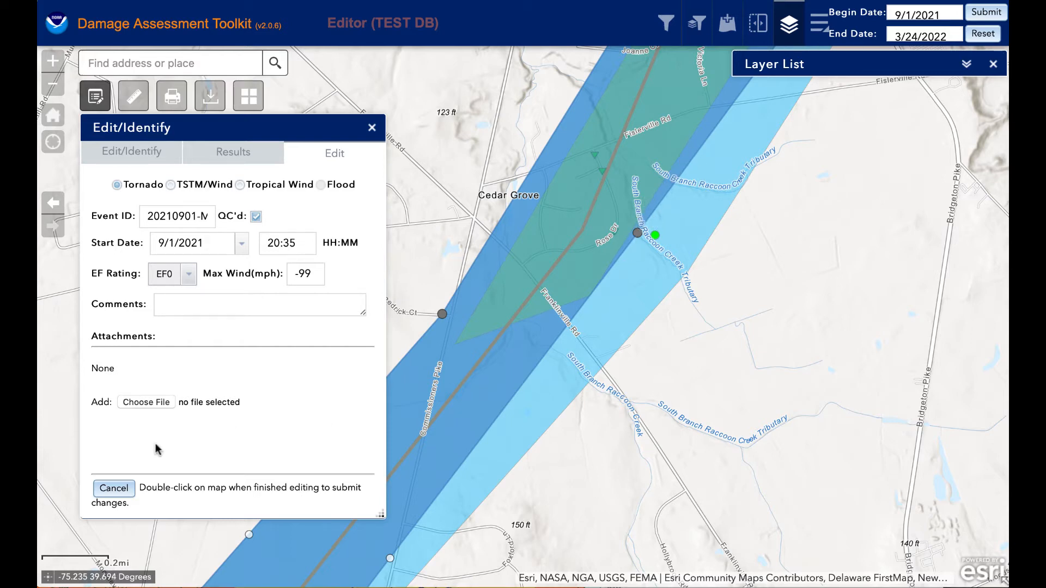
Step: Finish and submit the reshaped outer polygon, confirm that it contains no PII, and dismiss the resulting notice
{"action": "double_click", "coordinate": [673, 324]}
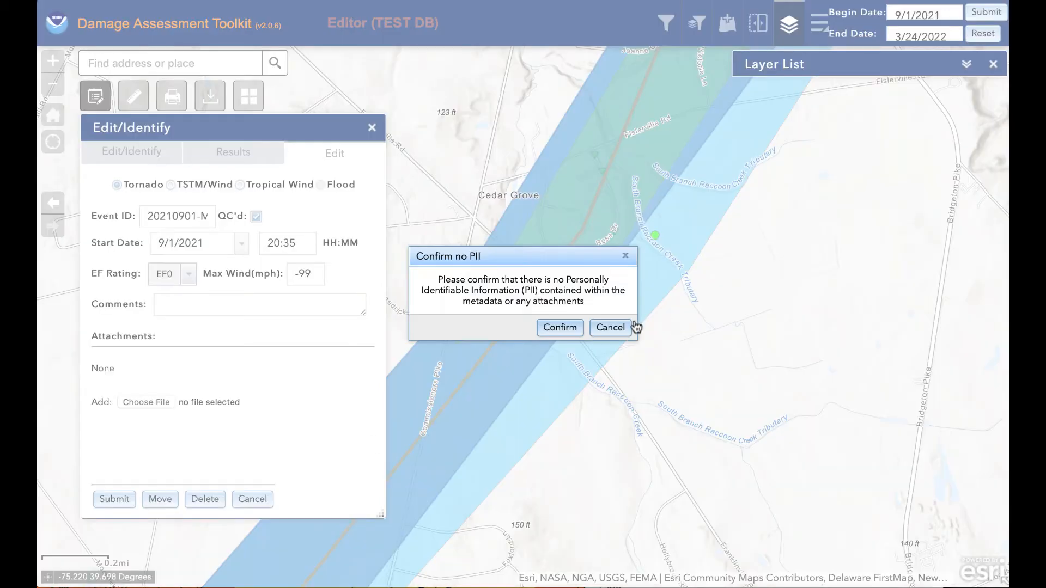
{"action": "left_click", "coordinate": [551, 328]}
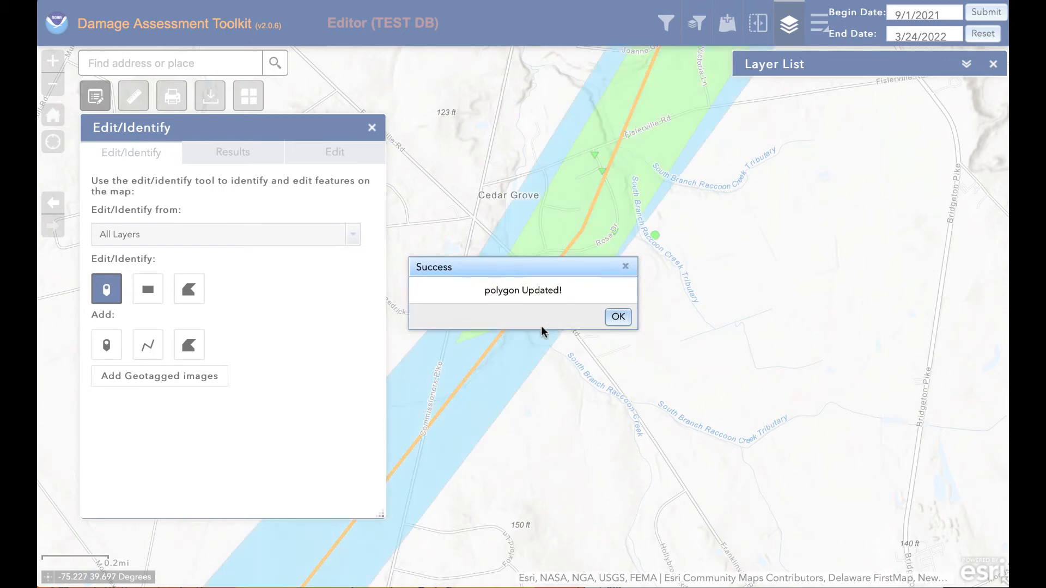
{"action": "left_click", "coordinate": [618, 317]}
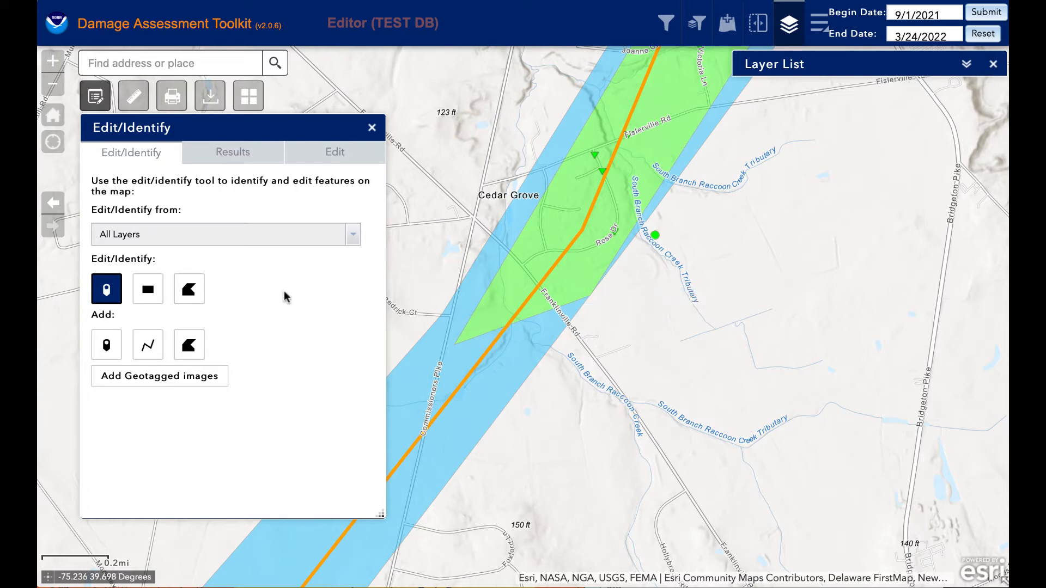
Step: Draw a new polygon along the outer polygon's southeast edge, from southwest of Franklinville Rd to near Fislerville Rd, enclosing the round green damage point
{"action": "left_click", "coordinate": [188, 343]}
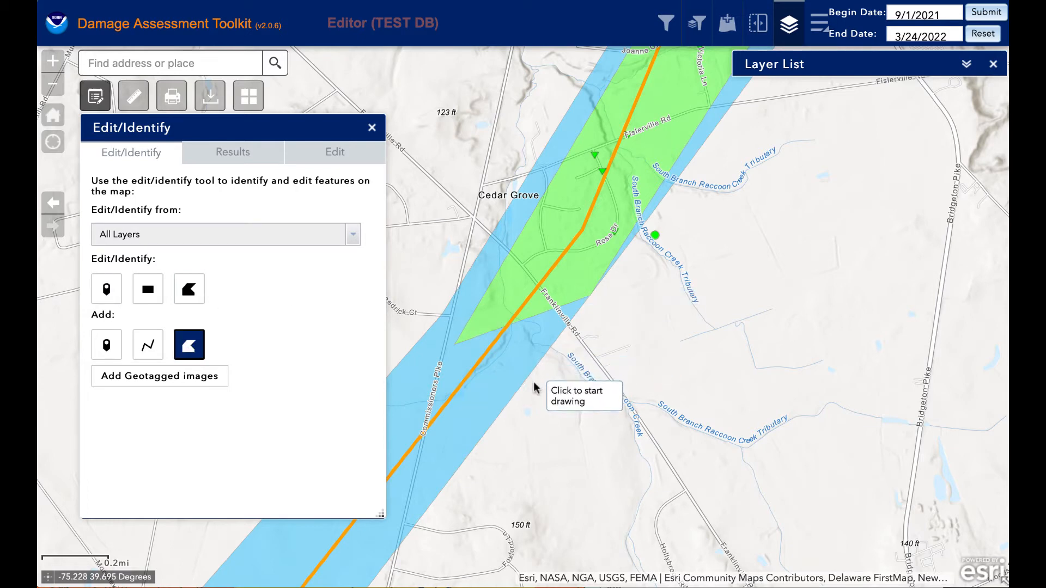
{"action": "left_click", "coordinate": [508, 408]}
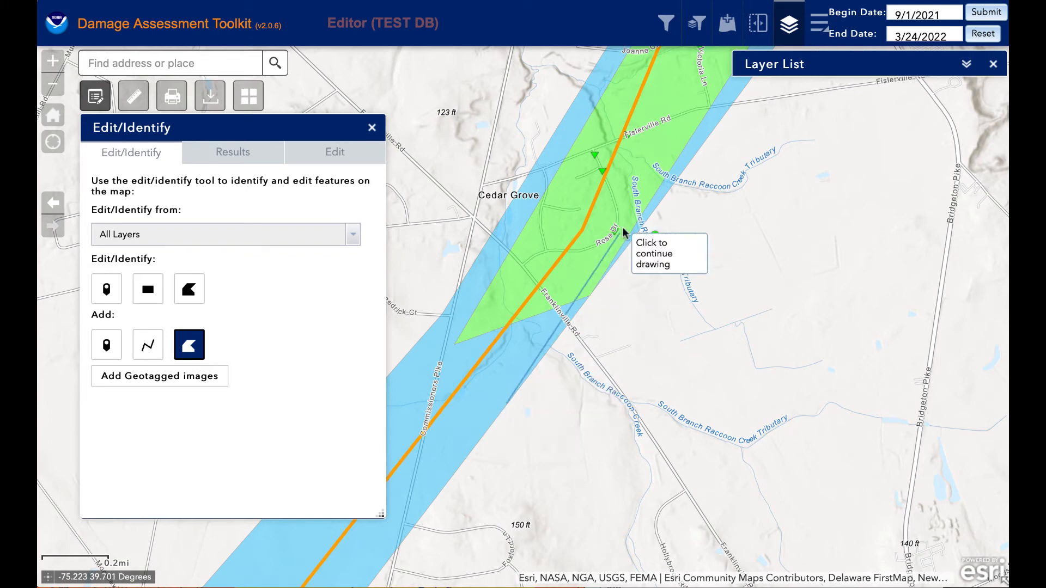
{"action": "left_click", "coordinate": [652, 215]}
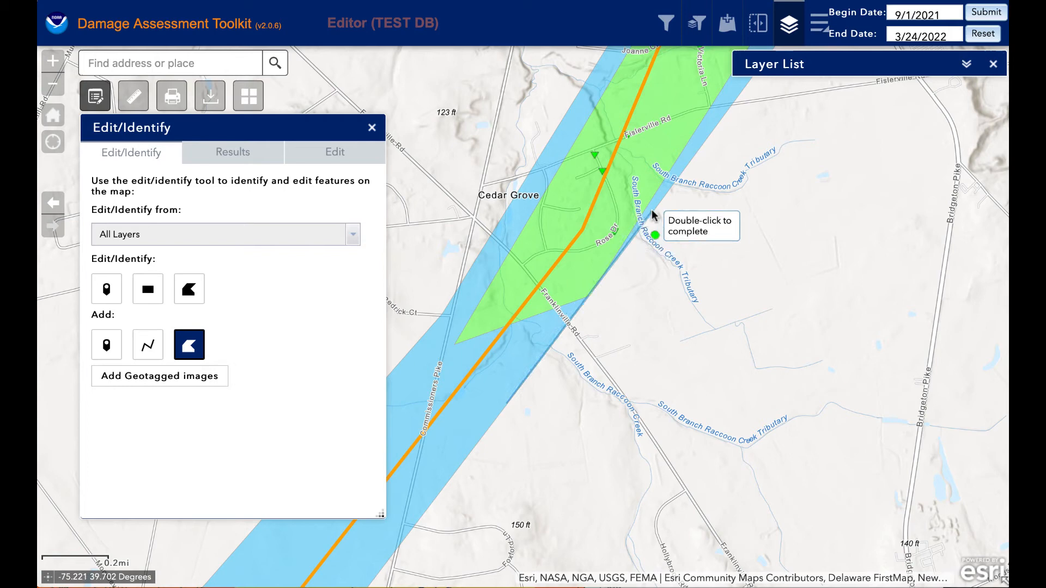
{"action": "left_click", "coordinate": [740, 100]}
{"action": "left_click", "coordinate": [727, 248]}
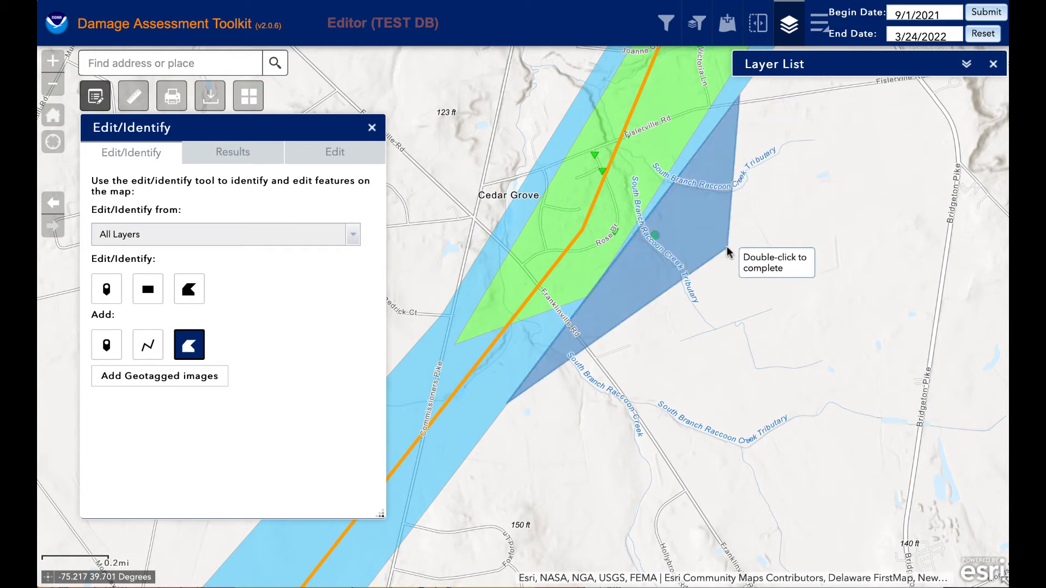
{"action": "double_click", "coordinate": [609, 375]}
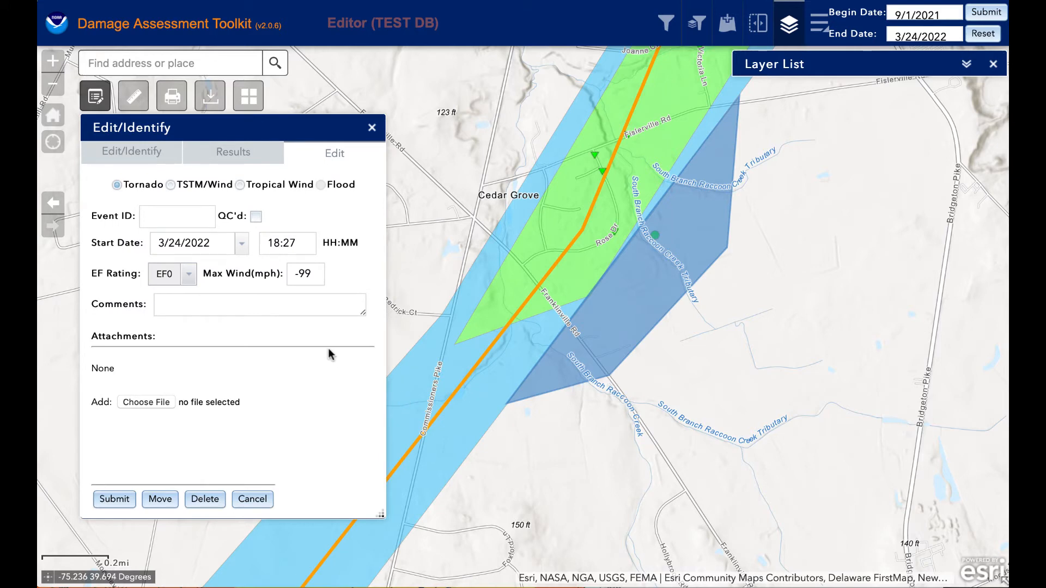
Step: Give the new side polygon the Event ID 20210901-MullicaHill and mark it as QC'd
{"action": "left_click", "coordinate": [170, 221]}
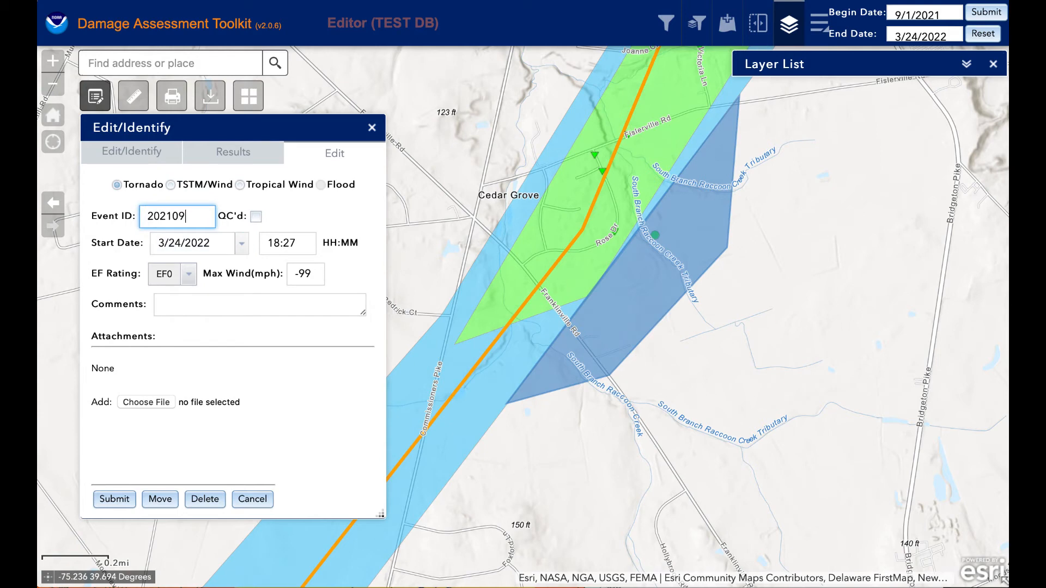
{"action": "type", "text": "20210901"}
{"action": "type", "text": "-Mul"}
{"action": "type", "text": "licaHill"}
{"action": "left_click", "coordinate": [256, 217]}
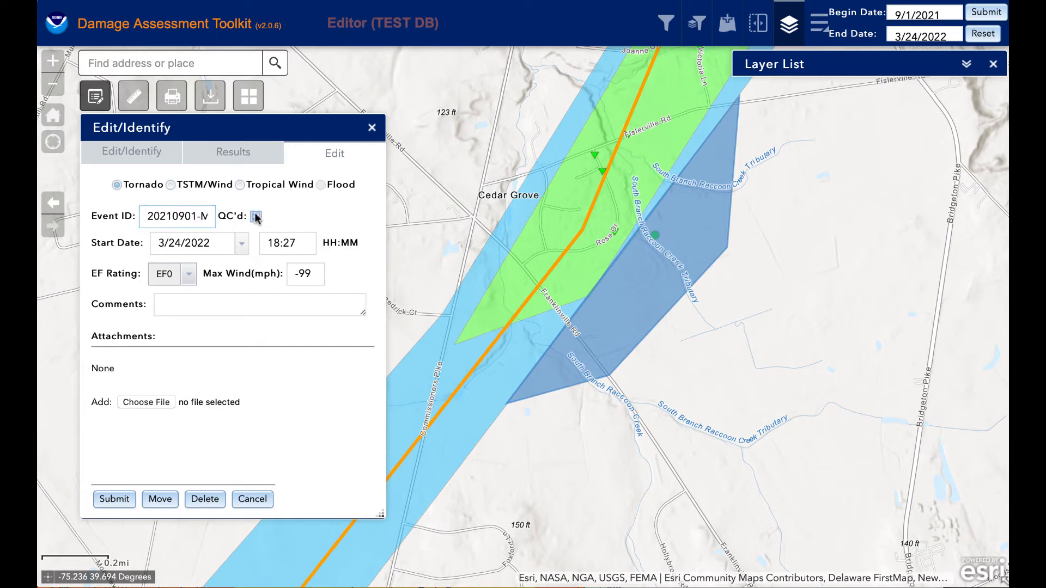
Step: Classify the new side polygon as TSTM/Wind and set its start date and time to 9/1/2021 20:35
{"action": "left_click", "coordinate": [173, 185]}
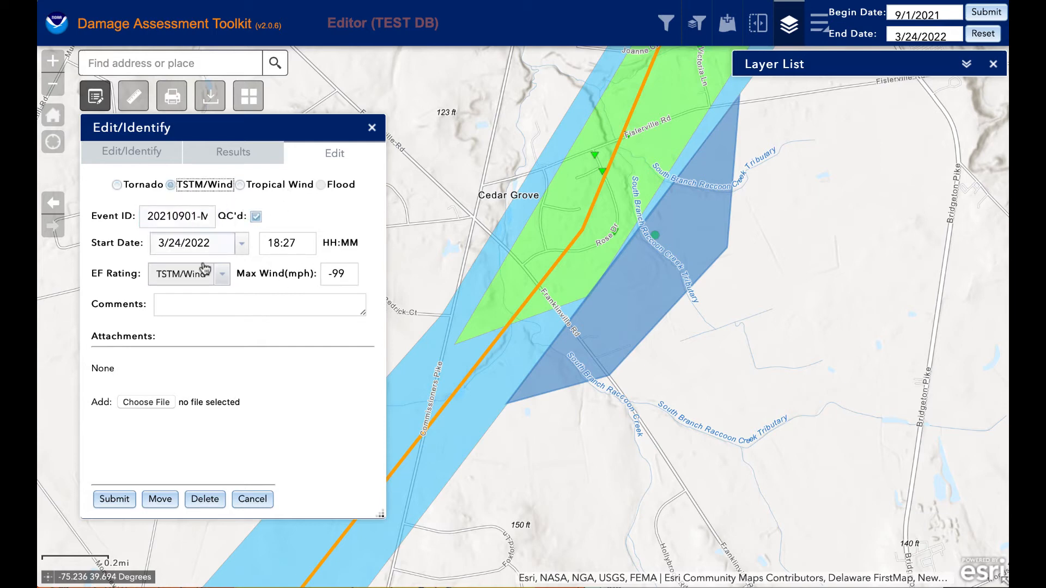
{"action": "double_click", "coordinate": [207, 244]}
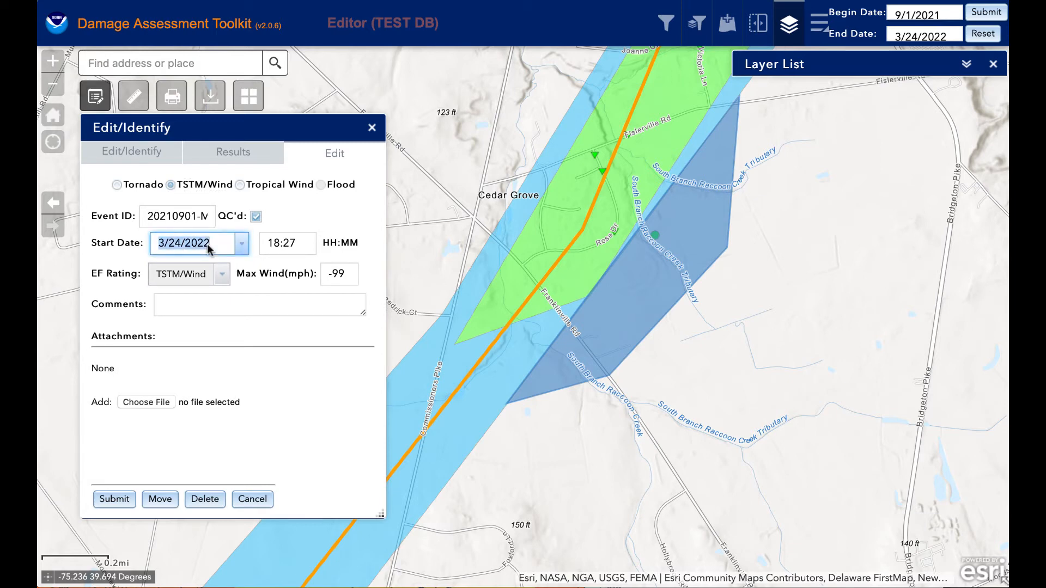
{"action": "type", "text": "9/01/"}
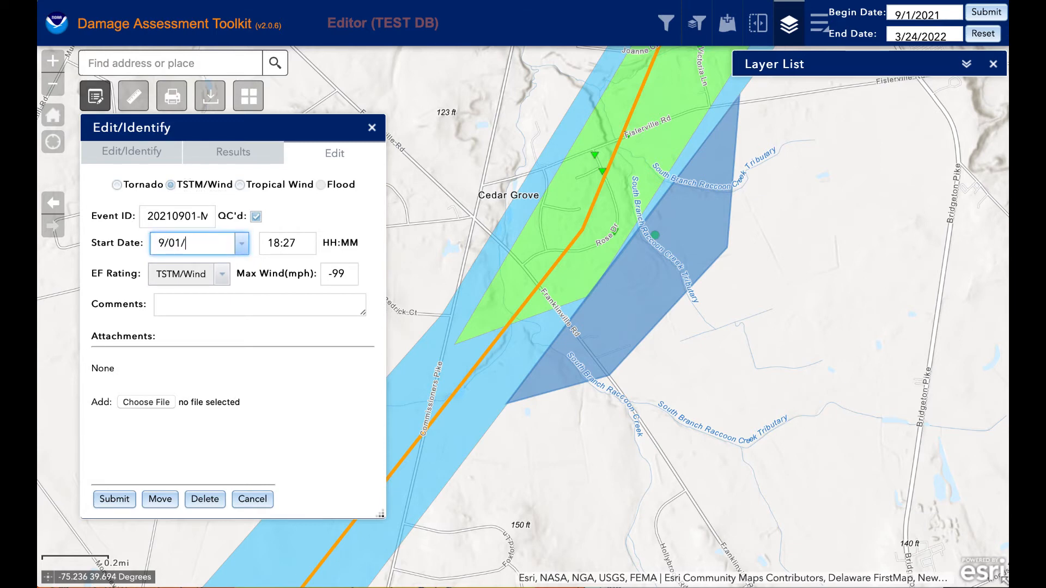
{"action": "type", "text": "2021"}
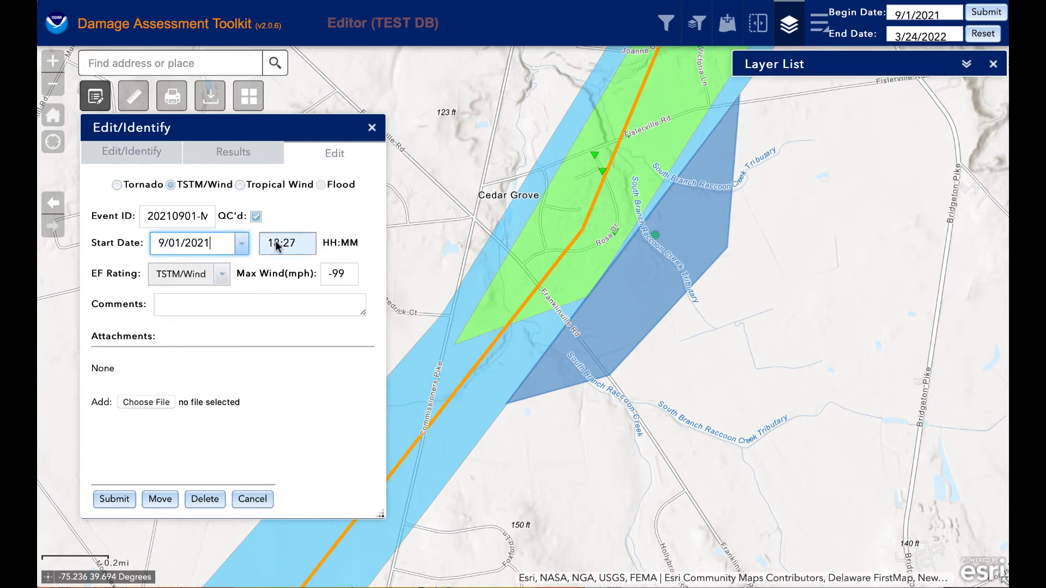
{"action": "double_click", "coordinate": [278, 245]}
{"action": "type", "text": "20:35"}
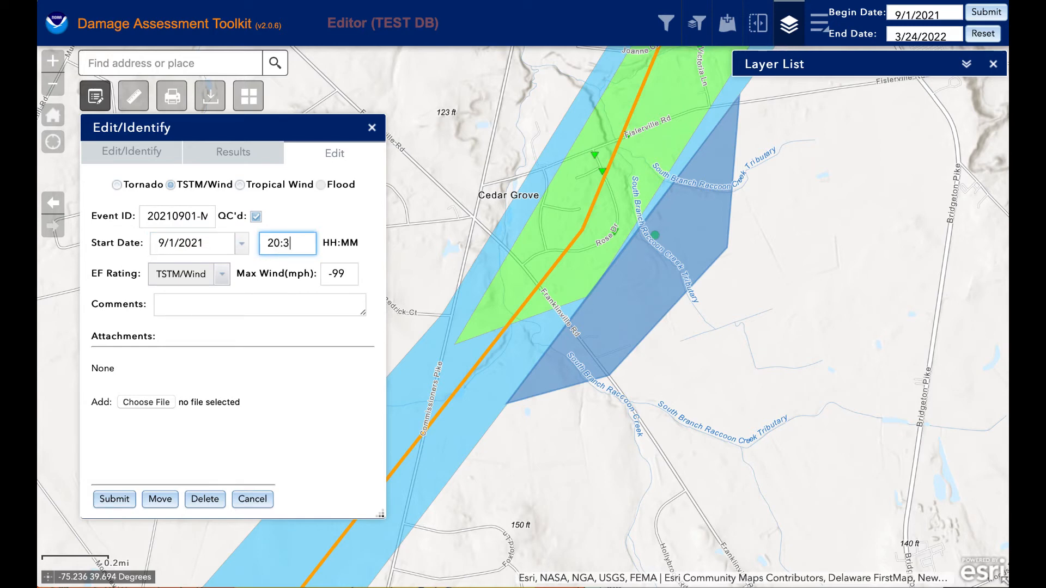
Step: Set the side polygon's maximum wind to 95 mph, submit it with the no-PII confirmation, and dismiss the resulting notice
{"action": "triple_click", "coordinate": [346, 273]}
{"action": "type", "text": "95"}
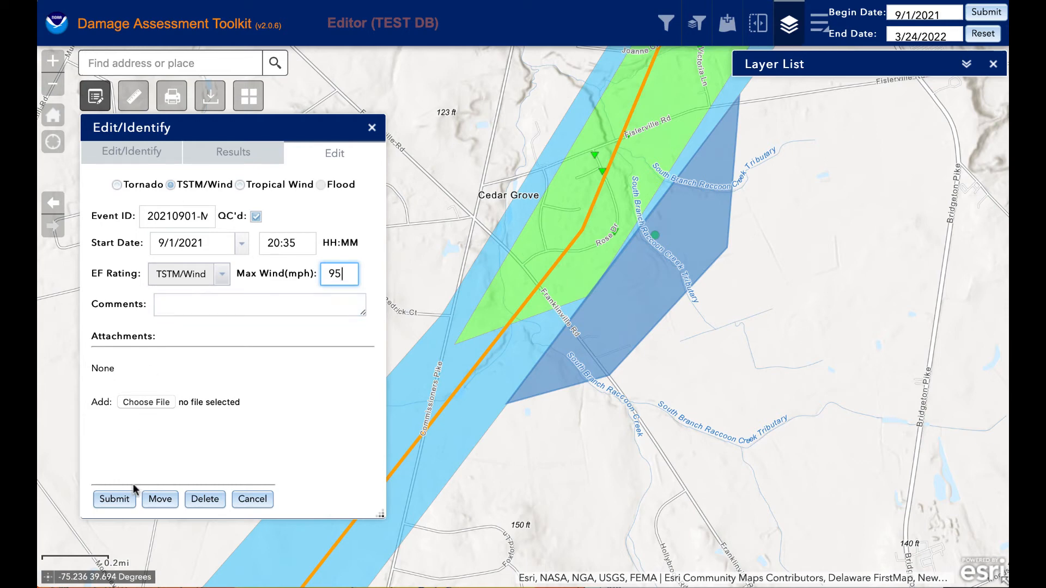
{"action": "left_click", "coordinate": [116, 498]}
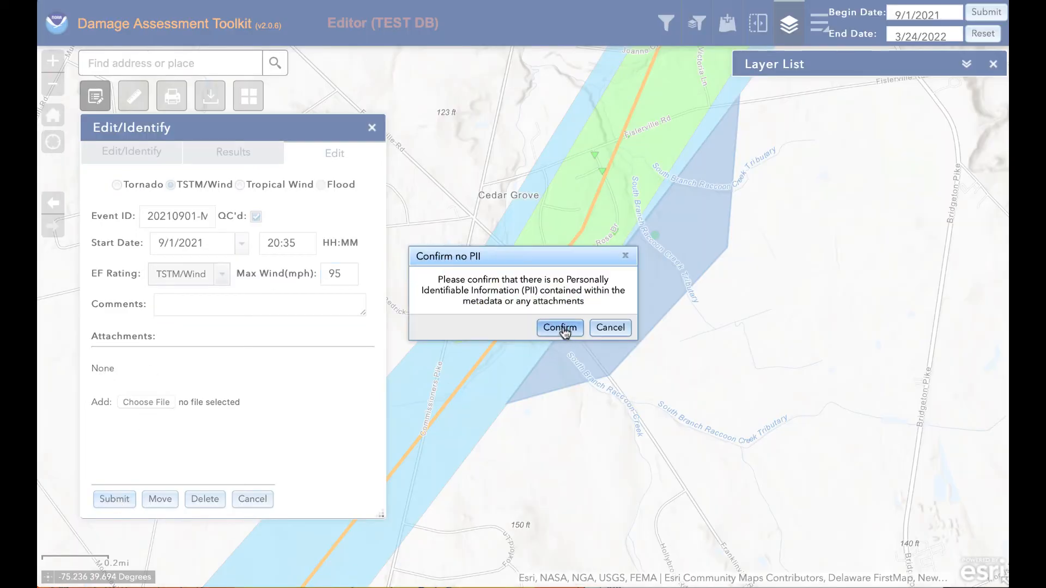
{"action": "left_click", "coordinate": [562, 327]}
{"action": "left_click", "coordinate": [614, 316]}
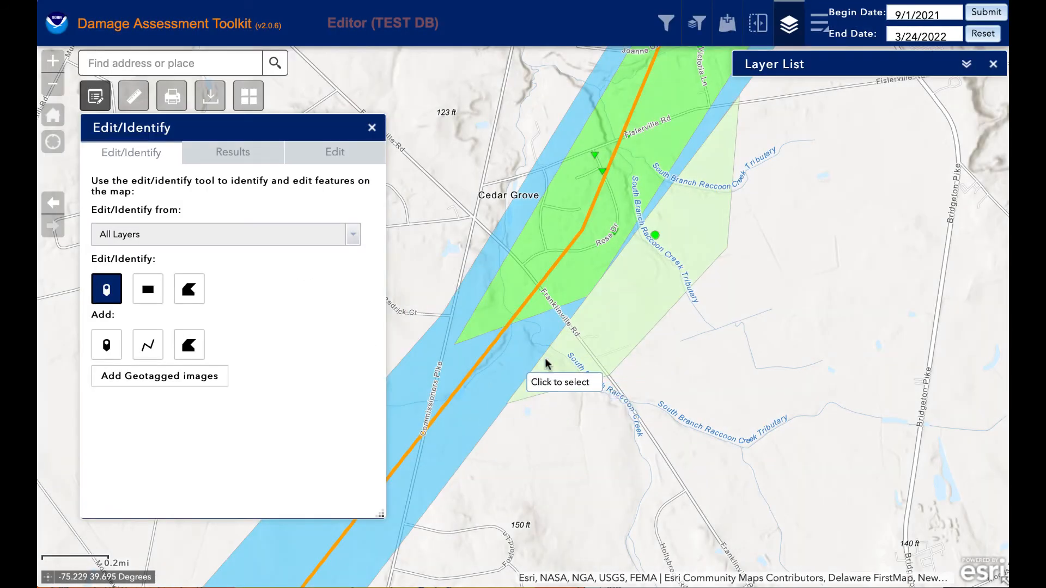
Step: Identify the overlapping damage polygons on the track and open the inner EF1 polygon for vertex editing
{"action": "left_click", "coordinate": [650, 164]}
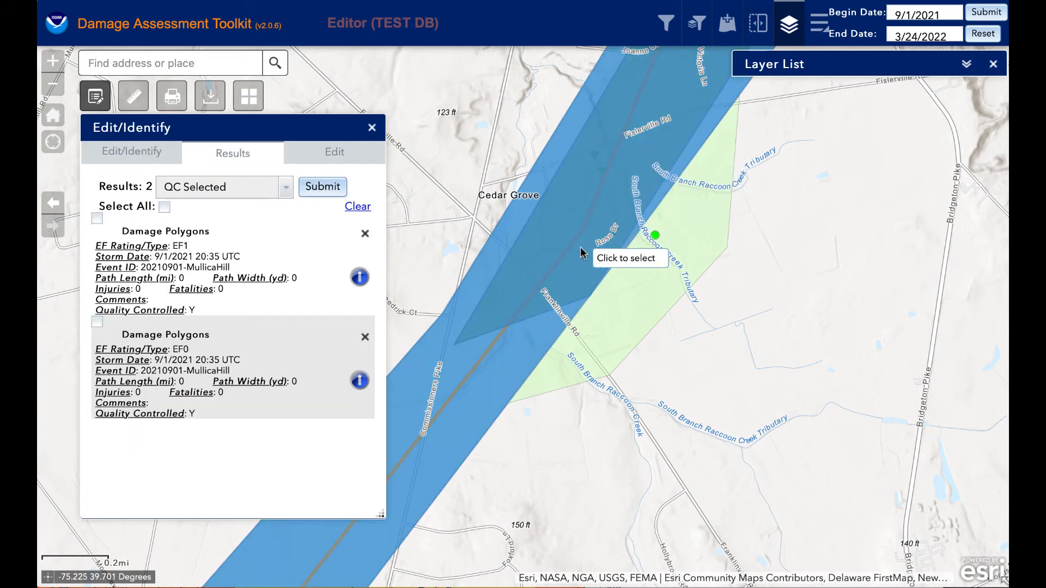
{"action": "left_click", "coordinate": [288, 292]}
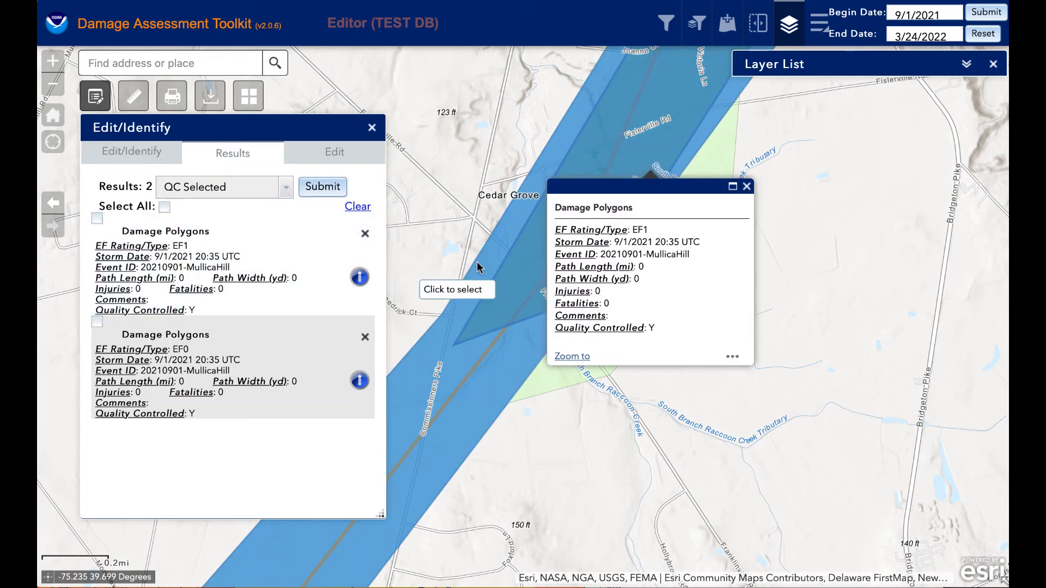
{"action": "double_click", "coordinate": [255, 241]}
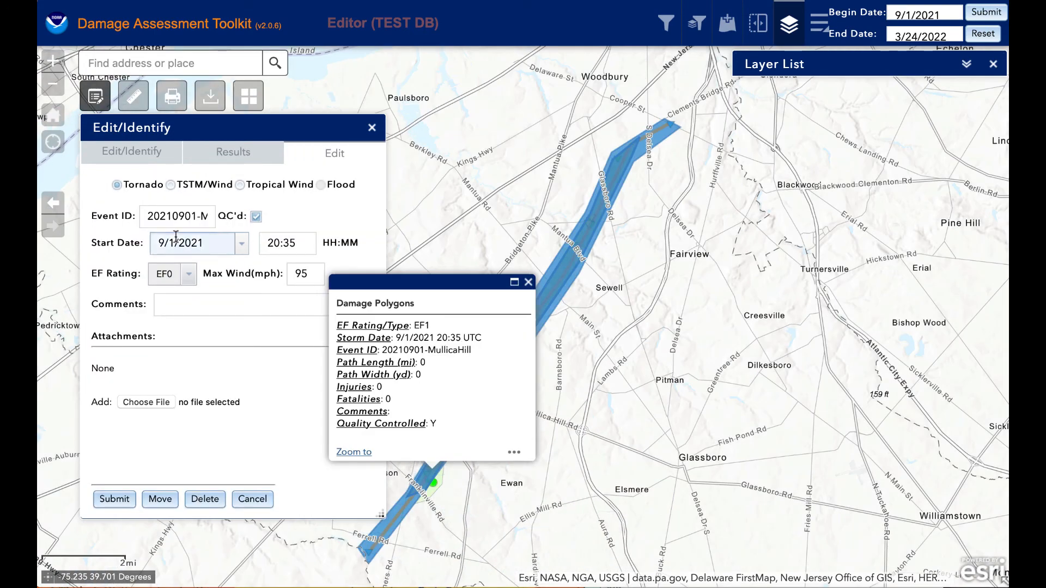
{"action": "left_click", "coordinate": [168, 501]}
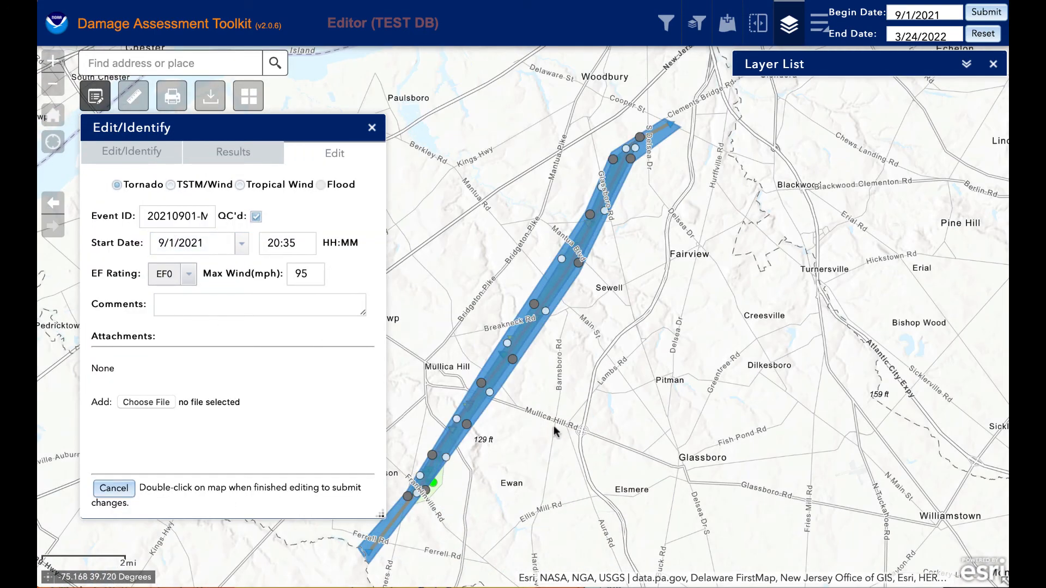
Step: Extend the inner polygon to the outer edge by adding a vertex at Fislerville Rd and moving its southeast vertex to the side polygon's southwest corner
{"action": "left_click_drag", "start_coordinate": [555, 425], "coordinate": [717, 229]}
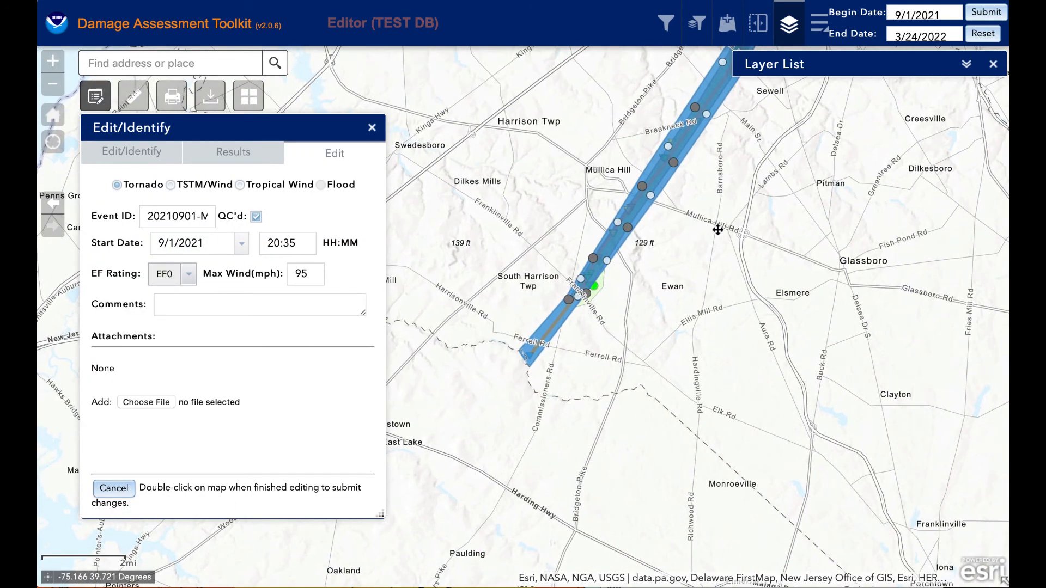
{"action": "left_click", "coordinate": [52, 61]}
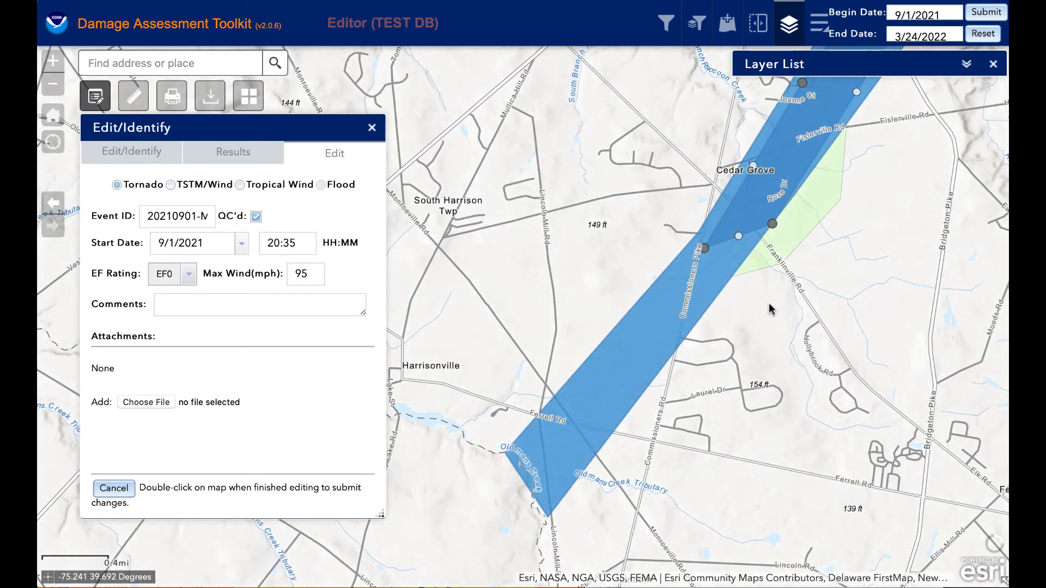
{"action": "left_click_drag", "start_coordinate": [770, 306], "coordinate": [583, 435]}
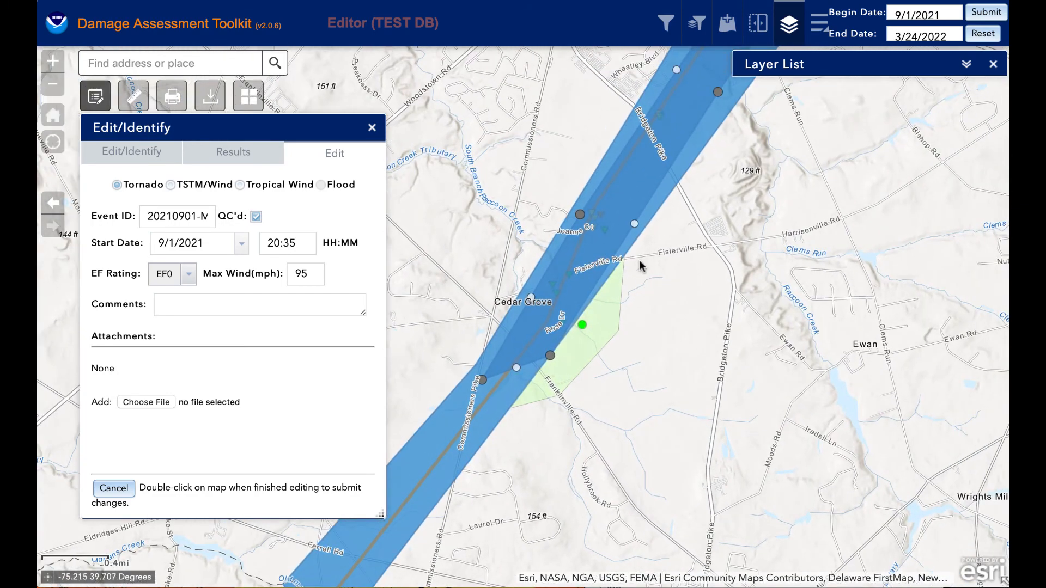
{"action": "left_click_drag", "start_coordinate": [634, 225], "coordinate": [625, 255]}
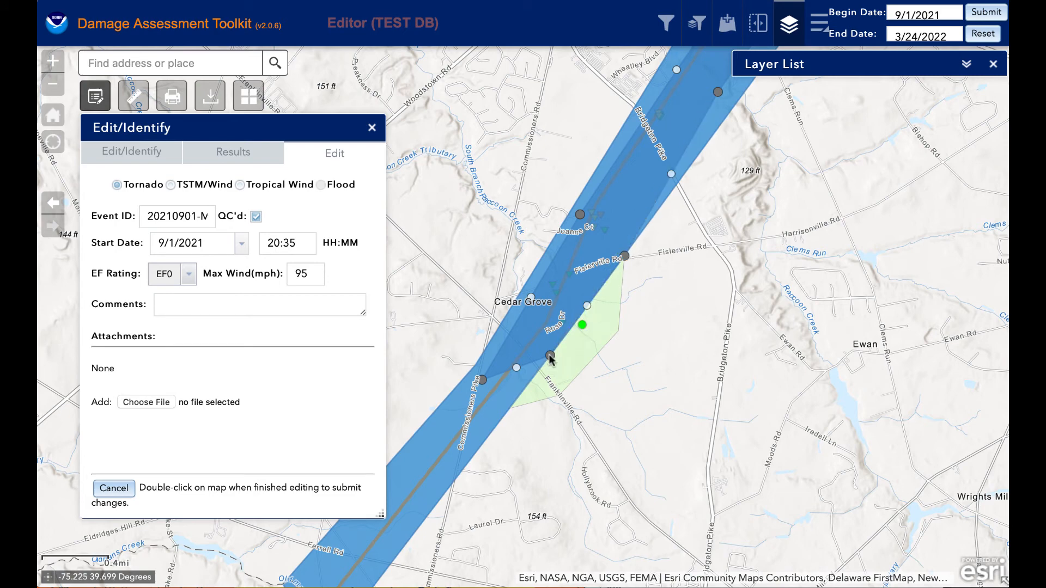
{"action": "left_click_drag", "start_coordinate": [550, 356], "coordinate": [510, 410]}
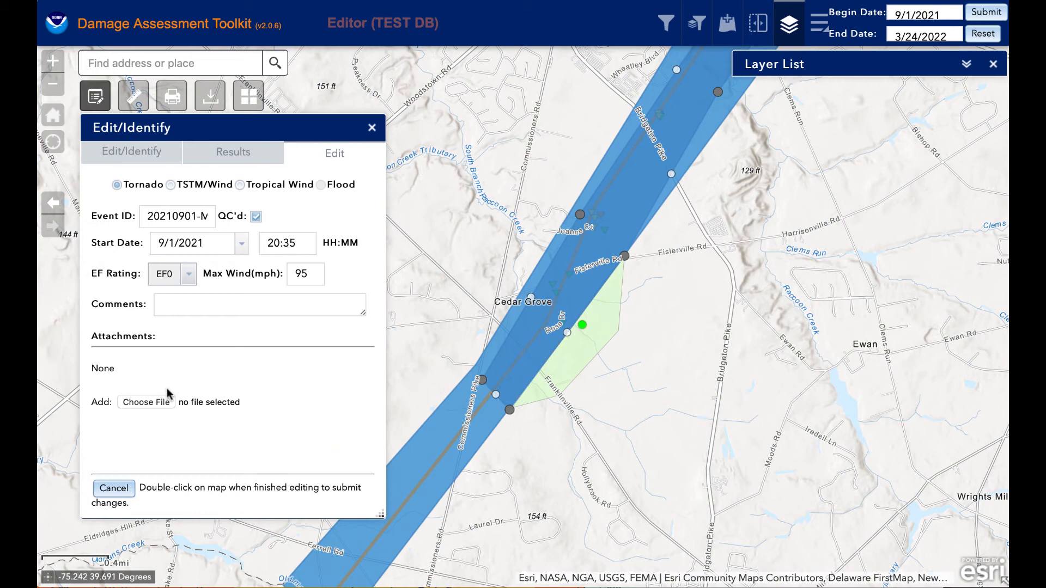
Step: Finish and submit the reshaped inner polygon, confirm that it contains no PII, and dismiss the resulting notice
{"action": "double_click", "coordinate": [619, 412]}
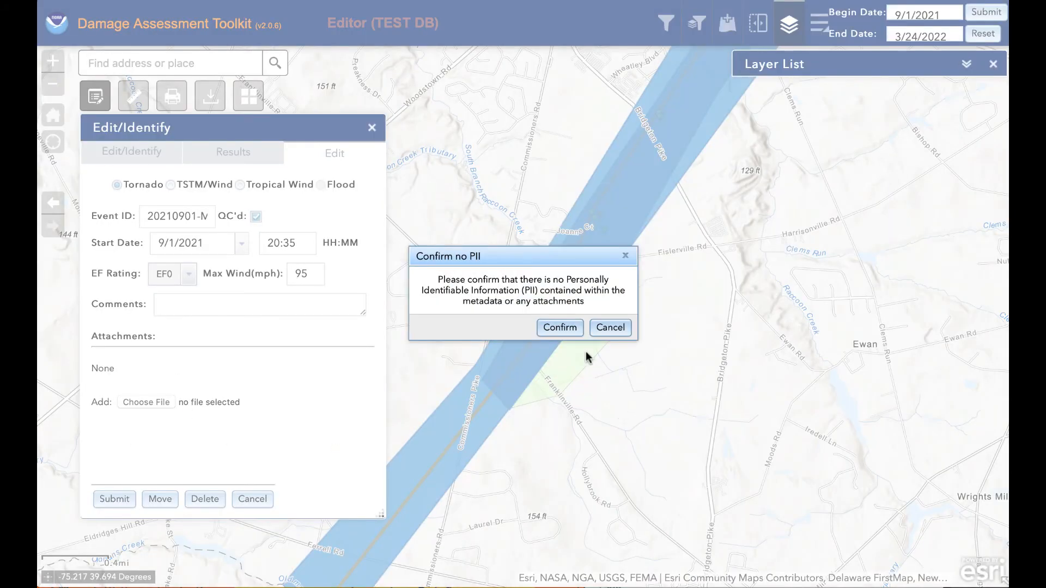
{"action": "left_click", "coordinate": [569, 331]}
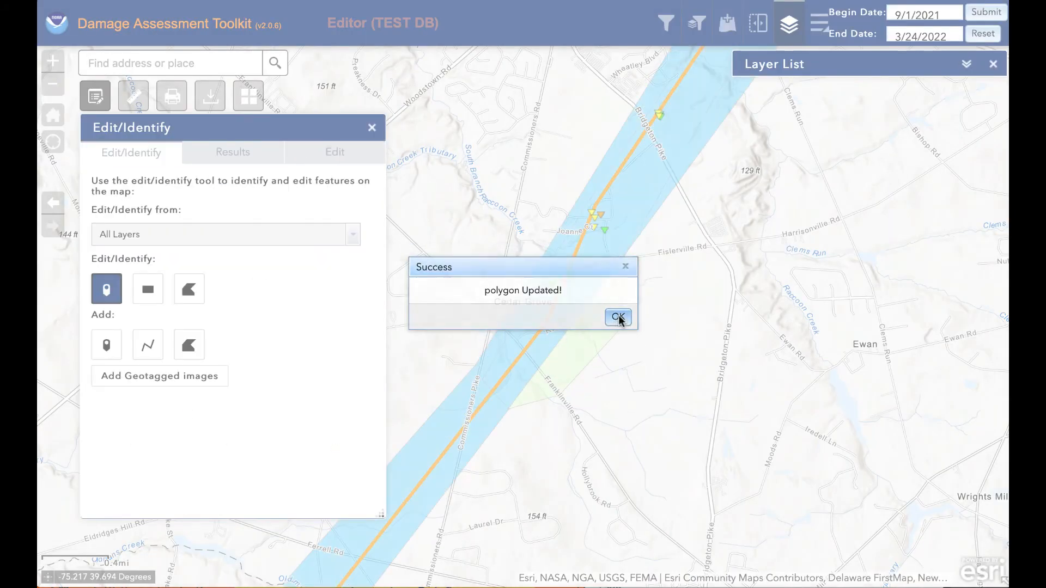
{"action": "left_click", "coordinate": [619, 316]}
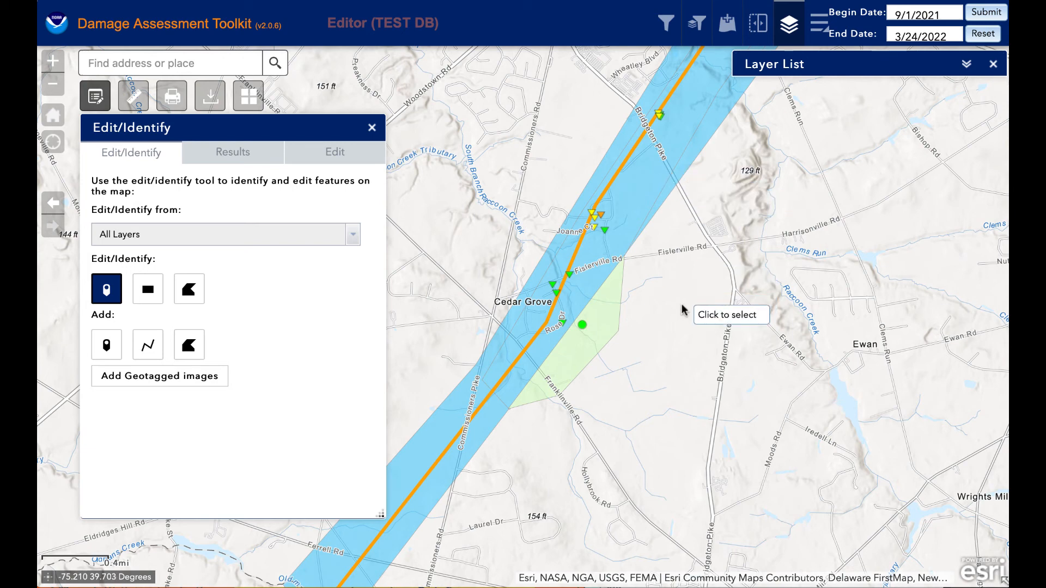
Step: Identify the polygons on the track again, open the inner one for editing, and set its EF rating to EF1
{"action": "left_click", "coordinate": [638, 212]}
{"action": "left_click", "coordinate": [359, 380]}
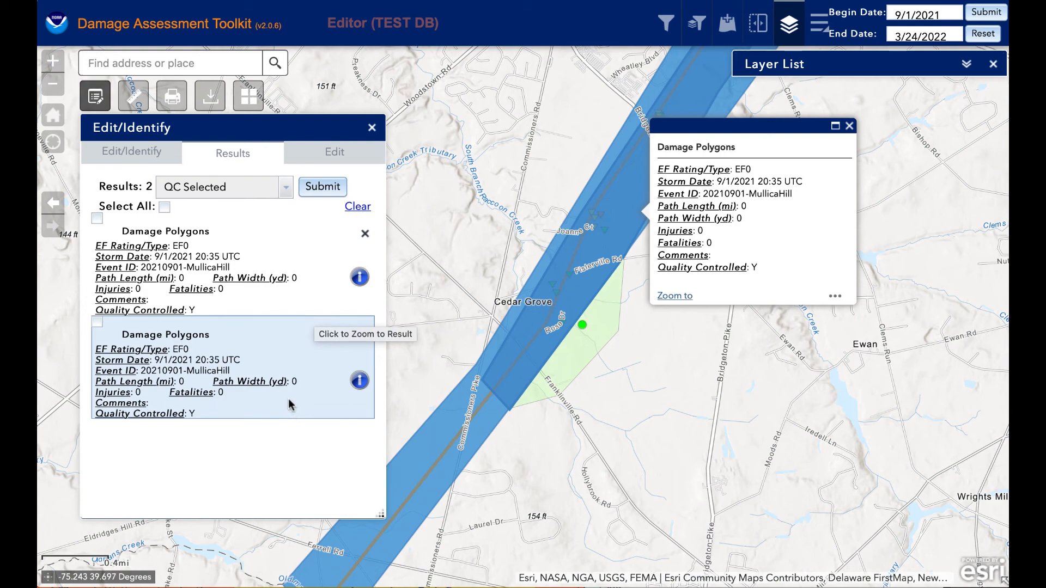
{"action": "left_click", "coordinate": [277, 359]}
{"action": "left_click", "coordinate": [191, 274]}
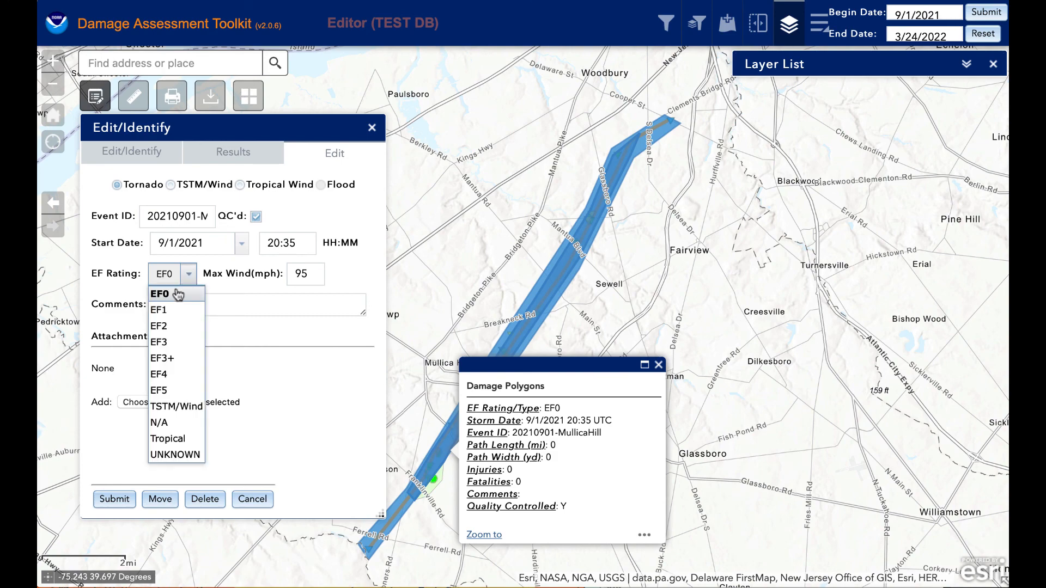
{"action": "left_click", "coordinate": [167, 306]}
Step: Submit the inner polygon's rating change, confirm that it contains no PII, and dismiss the resulting notice
{"action": "left_click", "coordinate": [118, 497]}
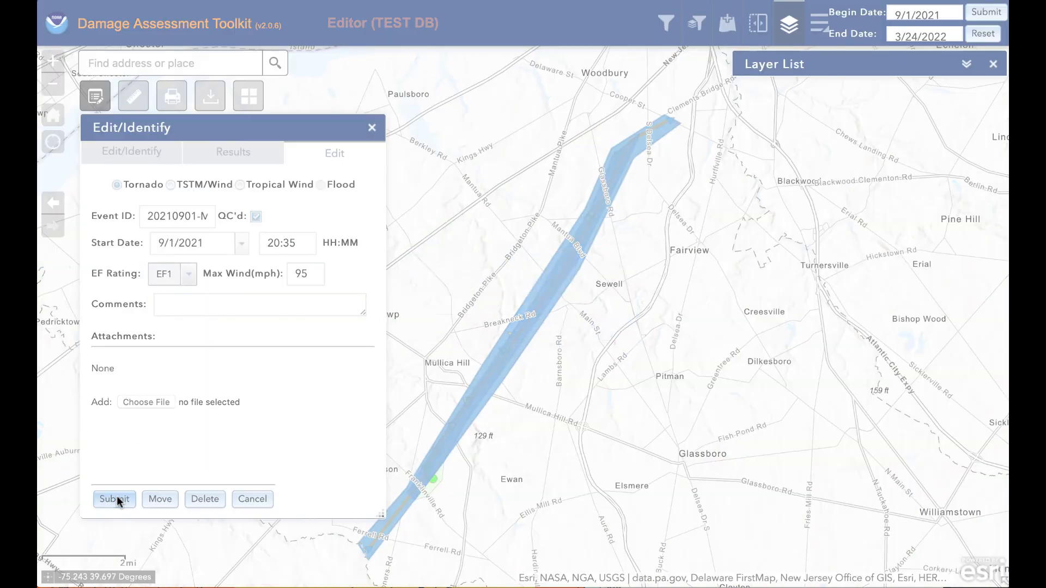
{"action": "left_click", "coordinate": [560, 328]}
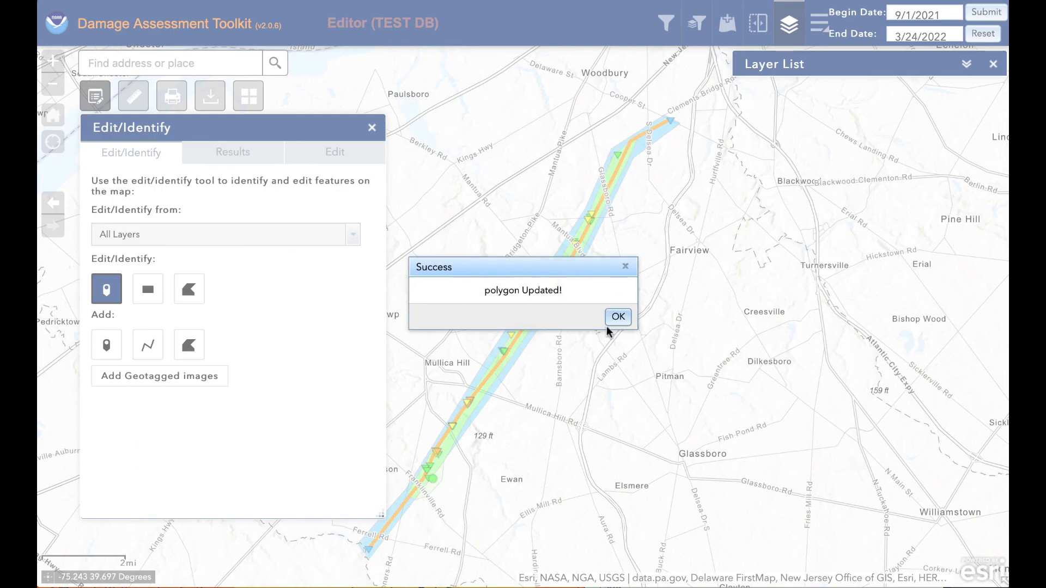
{"action": "left_click", "coordinate": [618, 317]}
Step: Check how the inner tornado polygon and the adjacent thunderstorm wind polygon fit together around Cedar Grove
{"action": "left_click_drag", "start_coordinate": [559, 452], "coordinate": [656, 294]}
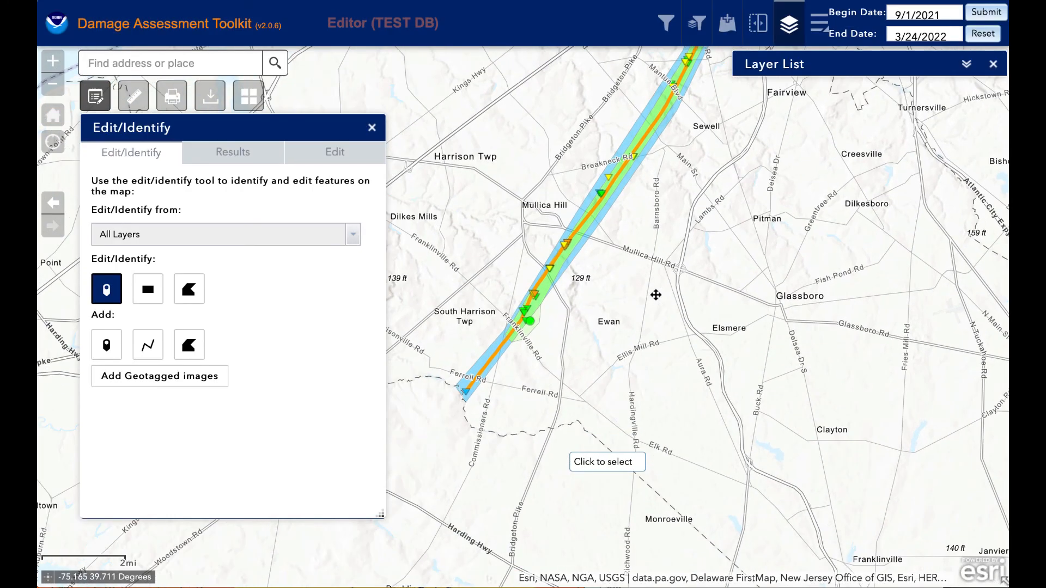
{"action": "left_click", "coordinate": [52, 61]}
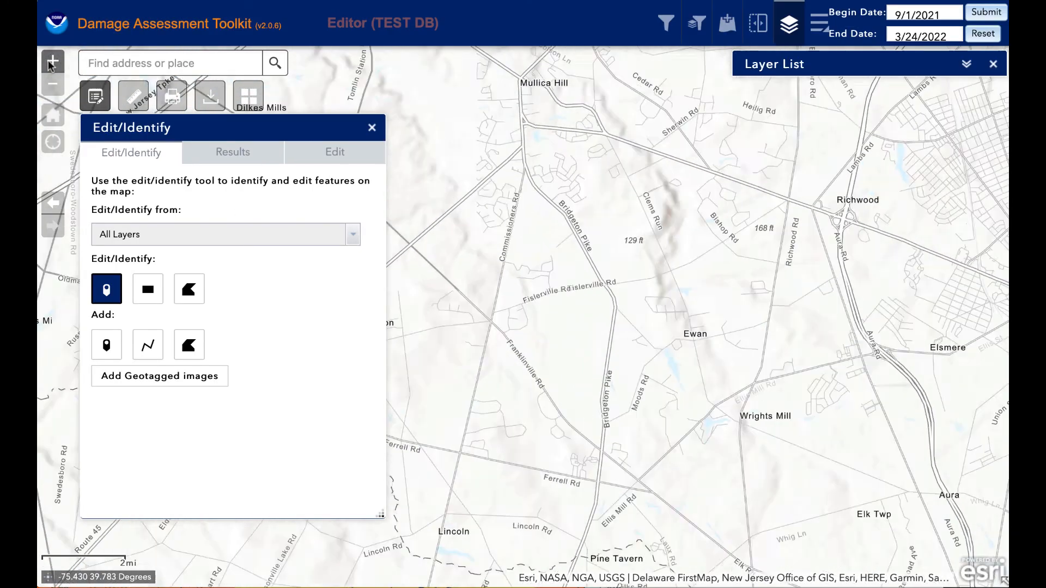
{"action": "left_click", "coordinate": [53, 61]}
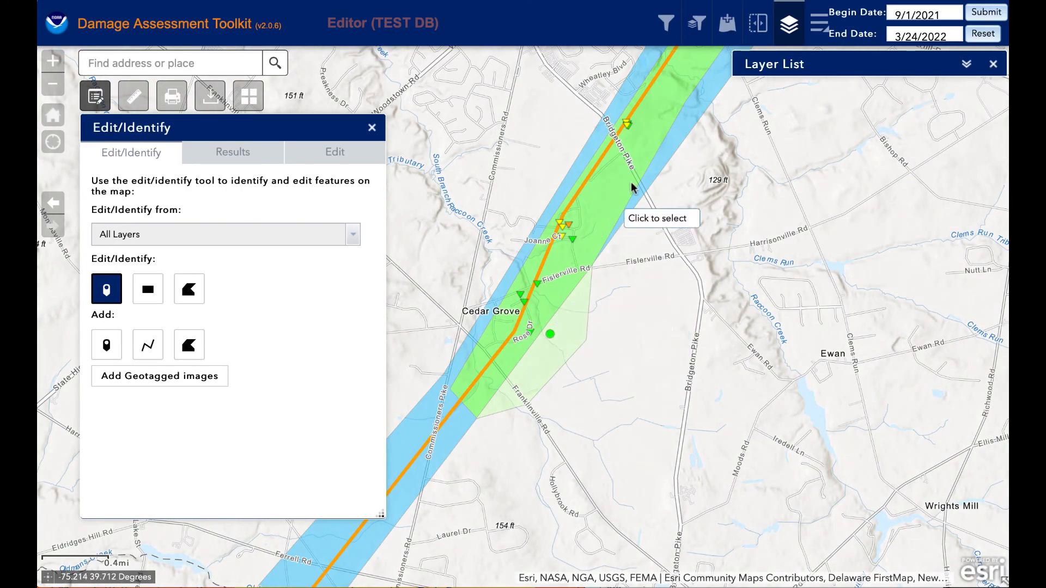